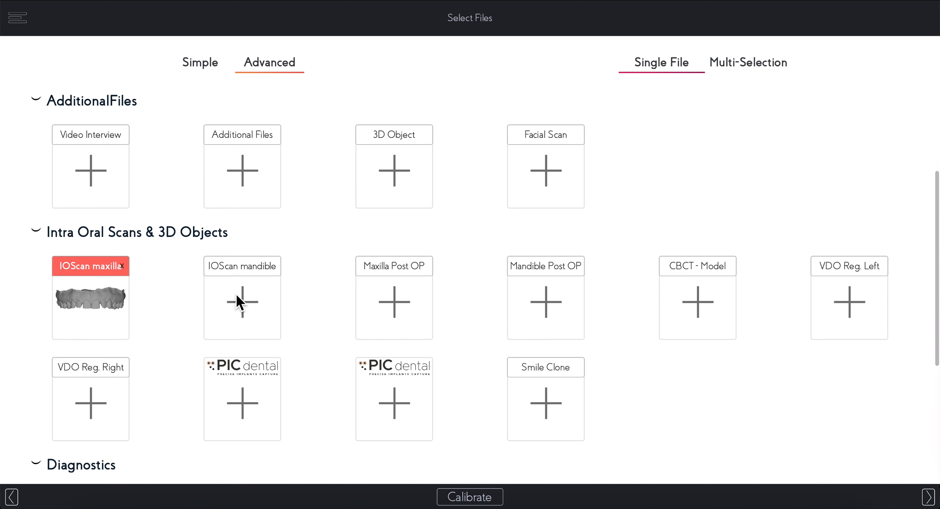
Step: Load INITAL_IOScanlower.stl from the local Carolina_27, Aug 2024 folder as the IOScan mandible file
{"action": "left_click", "coordinate": [247, 305]}
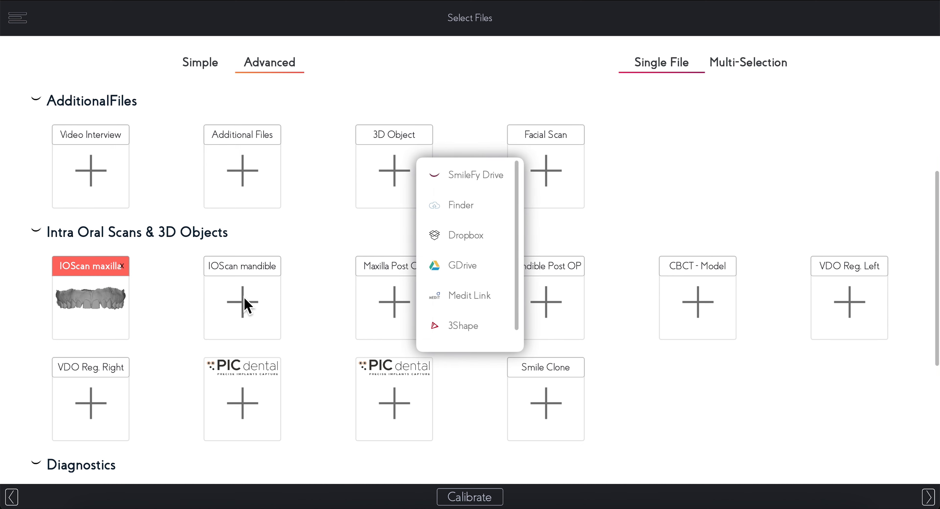
{"action": "left_click", "coordinate": [457, 205]}
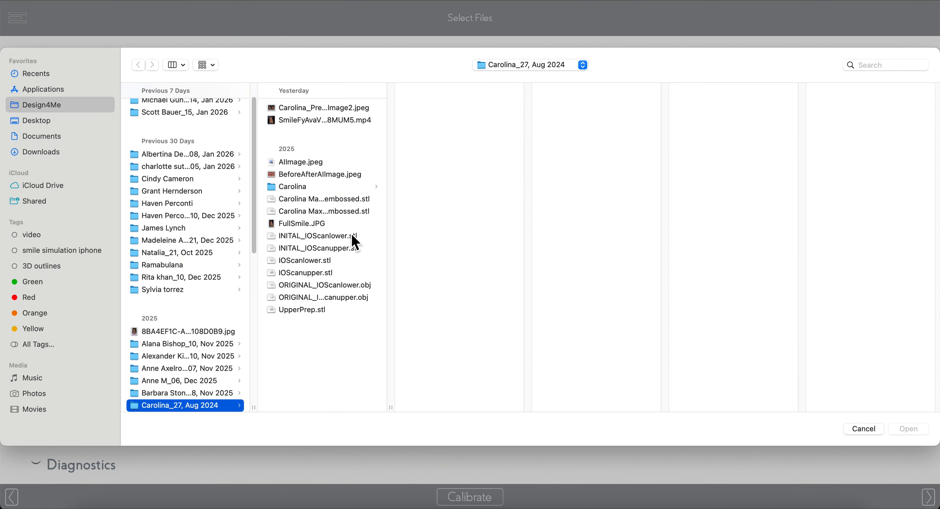
{"action": "left_click", "coordinate": [353, 236]}
{"action": "left_click", "coordinate": [911, 429]}
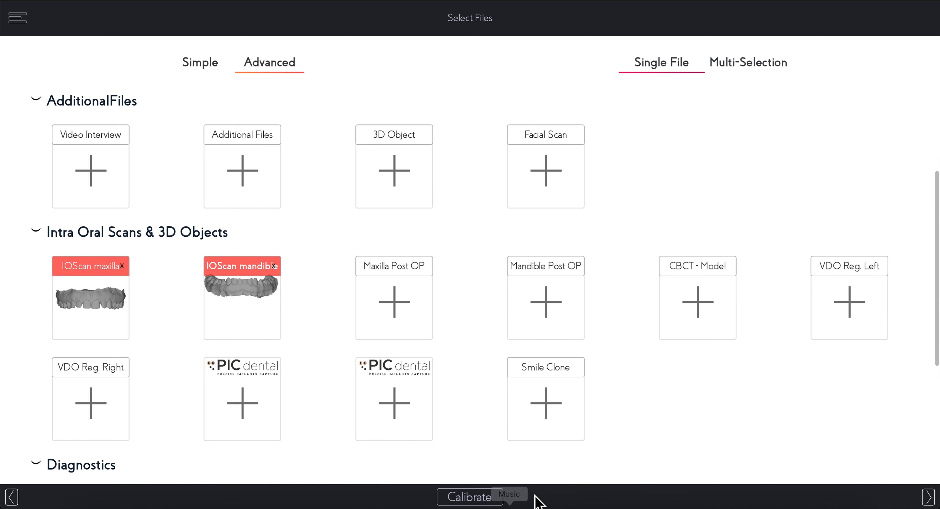
Step: Calibrate the scans, fine-tuning the maxilla's tilt so it faces front like the reference photo, and save the orientation
{"action": "left_click", "coordinate": [468, 502]}
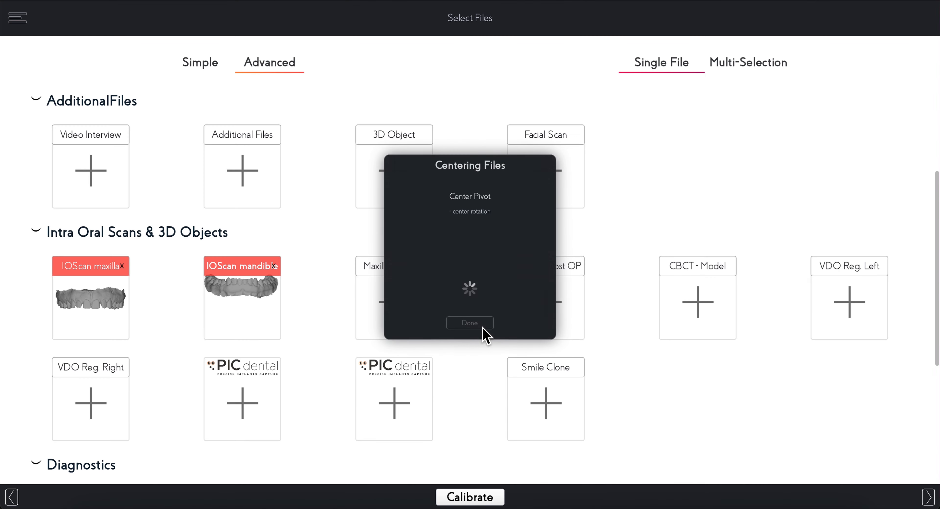
{"action": "left_click", "coordinate": [482, 322]}
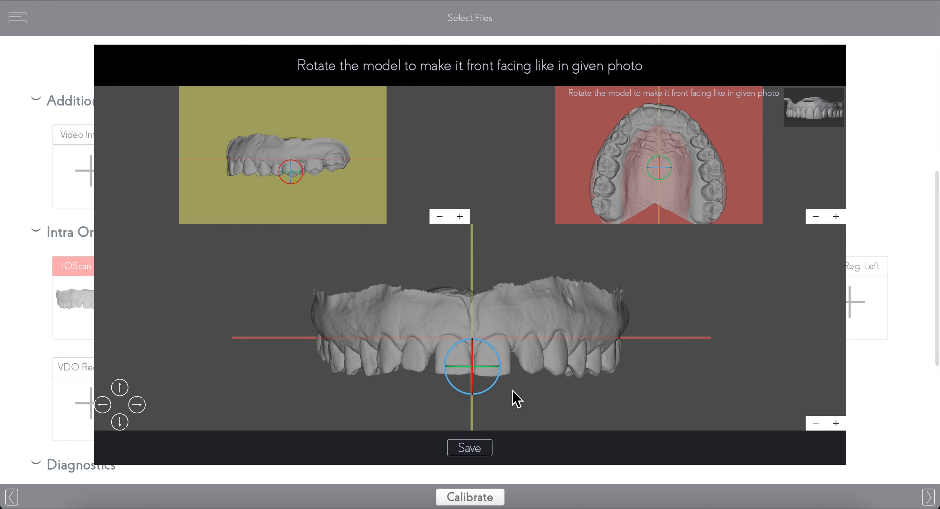
{"action": "mouse_move", "coordinate": [481, 390]}
{"action": "left_mouse_down"}
{"action": "mouse_move", "coordinate": [478, 352]}
{"action": "mouse_move", "coordinate": [477, 432]}
{"action": "mouse_move", "coordinate": [467, 388]}
{"action": "left_mouse_up"}
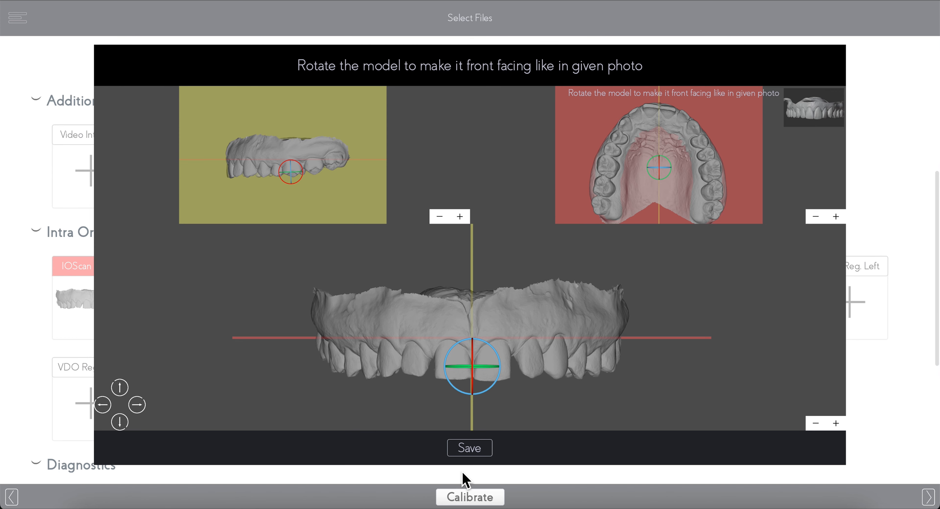
{"action": "left_click", "coordinate": [468, 455]}
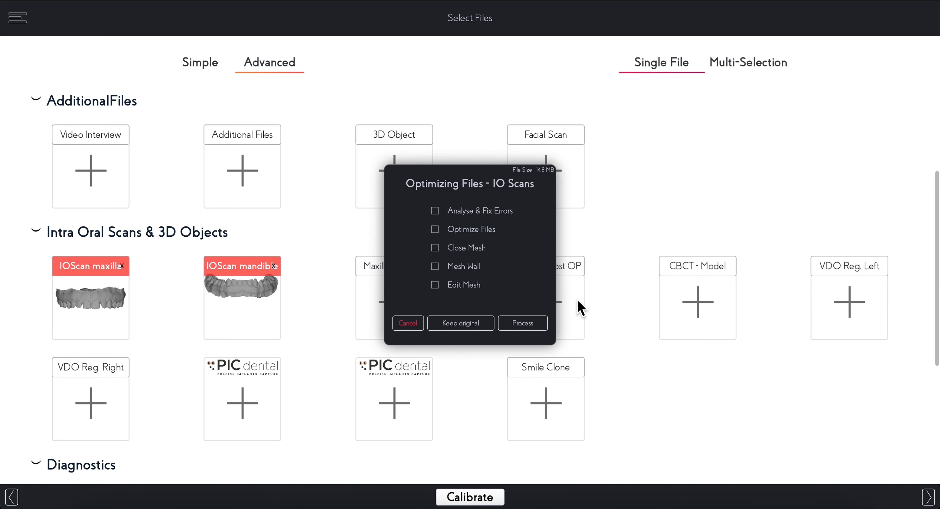
Step: Process the IO scans with Analyse & Fix Errors, Close Mesh and Edit Mesh enabled
{"action": "left_click", "coordinate": [436, 214]}
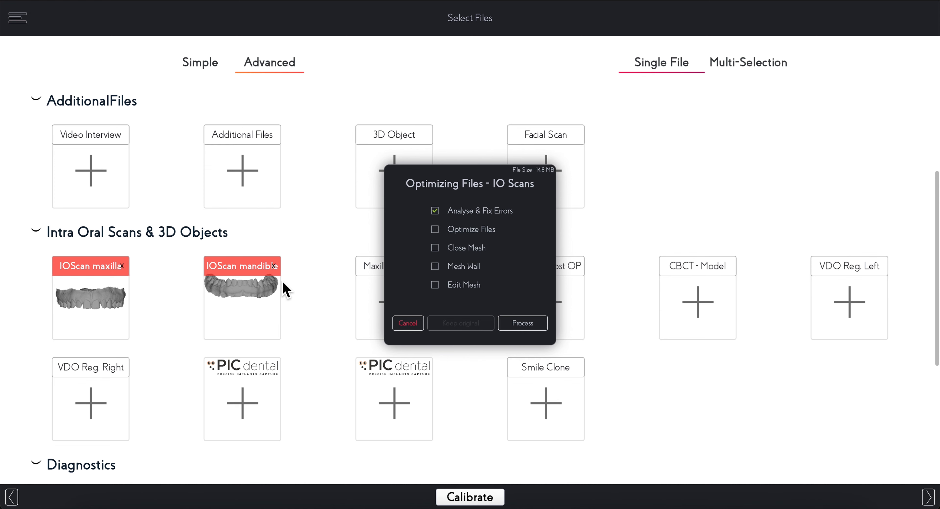
{"action": "mouse_move", "coordinate": [425, 269]}
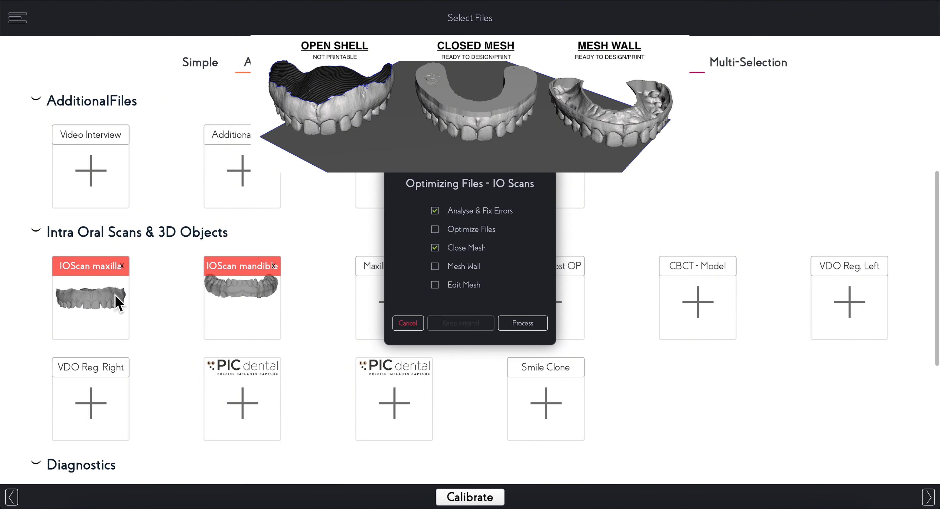
{"action": "left_click", "coordinate": [435, 286]}
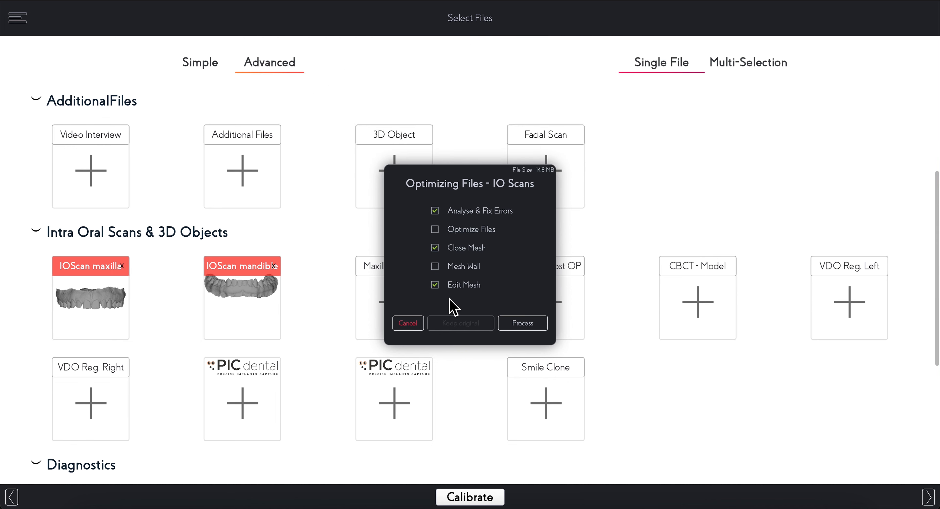
{"action": "left_click", "coordinate": [522, 323]}
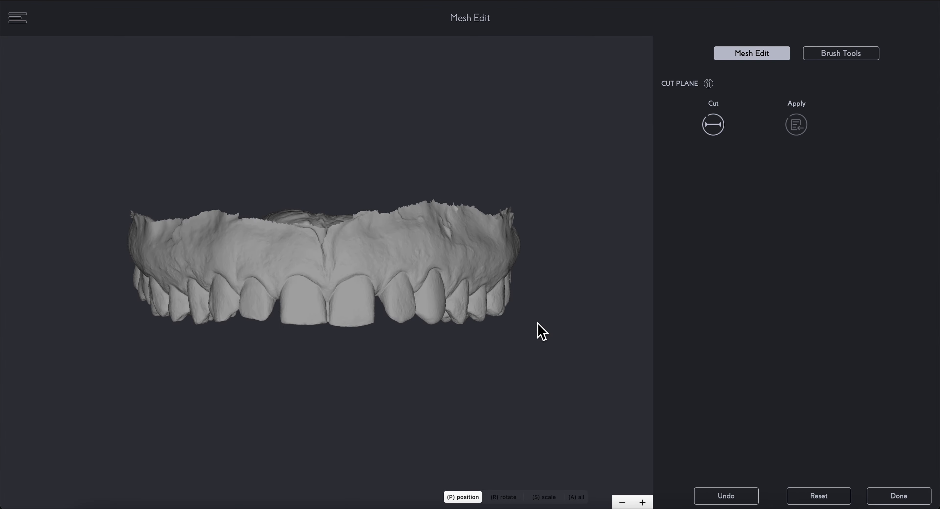
Step: Add a cut plane across the upper scan and raise it slightly along the gum, away from the teeth
{"action": "left_click_drag", "start_coordinate": [431, 361], "coordinate": [465, 374]}
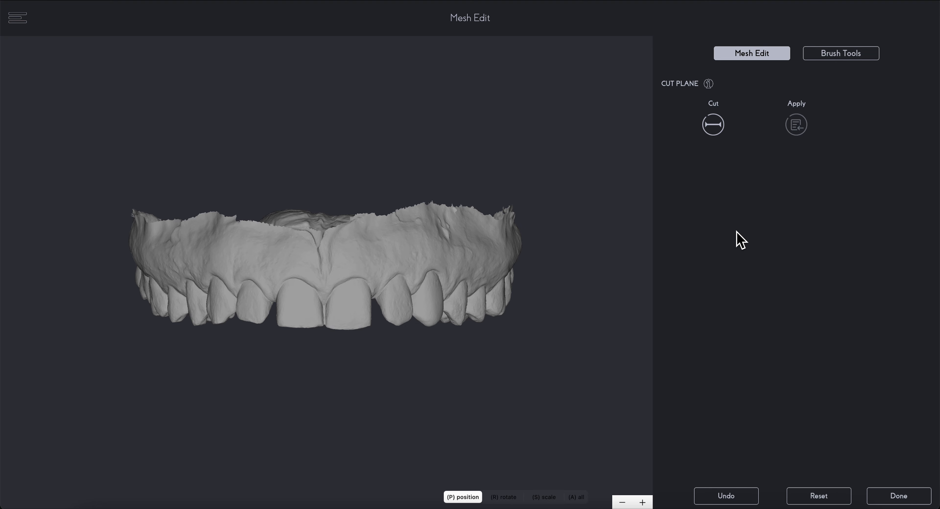
{"action": "left_click", "coordinate": [719, 126]}
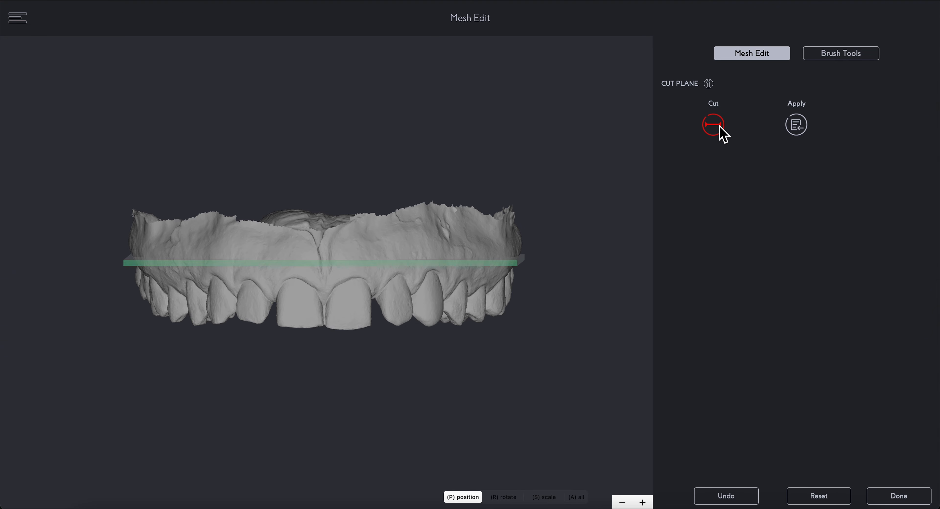
{"action": "left_click", "coordinate": [110, 338]}
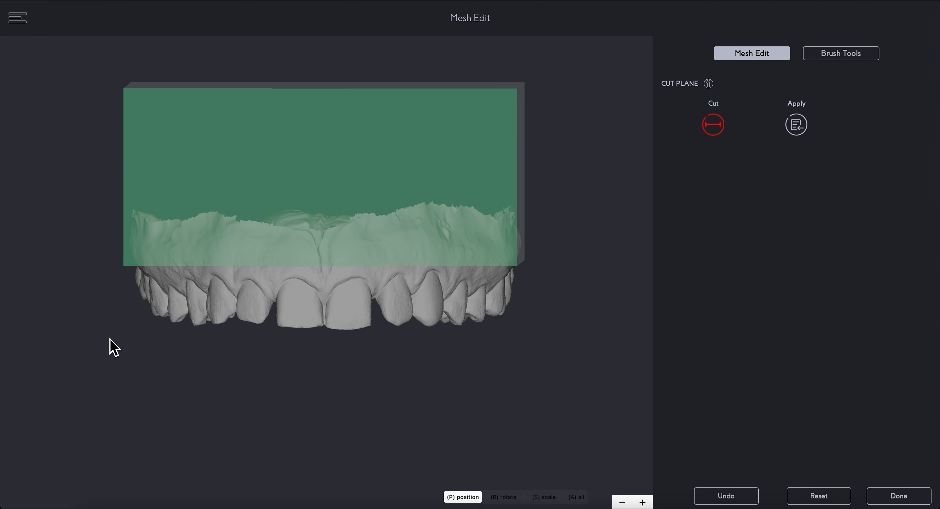
{"action": "mouse_move", "coordinate": [115, 339]}
{"action": "left_mouse_down"}
{"action": "mouse_move", "coordinate": [266, 343]}
{"action": "mouse_move", "coordinate": [300, 318]}
{"action": "mouse_move", "coordinate": [253, 346]}
{"action": "mouse_move", "coordinate": [156, 346]}
{"action": "mouse_move", "coordinate": [117, 333]}
{"action": "left_mouse_up"}
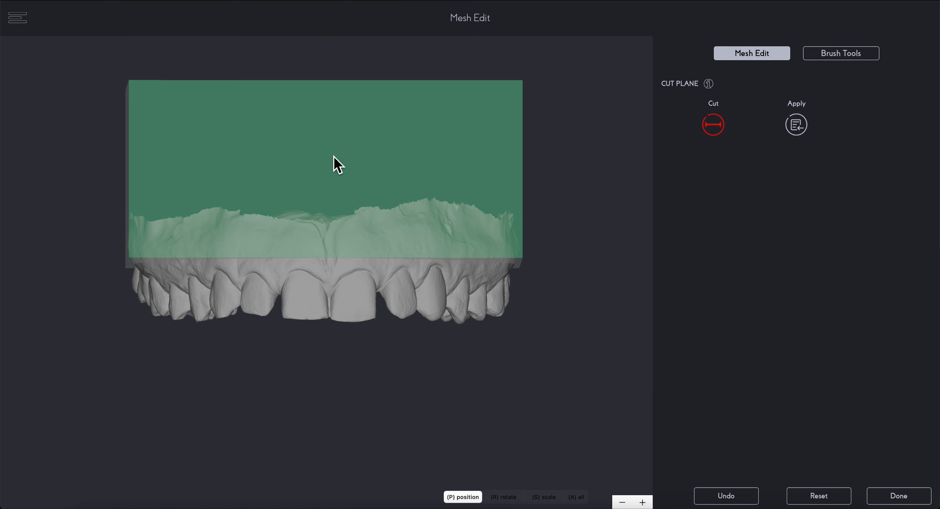
{"action": "left_click", "coordinate": [326, 213]}
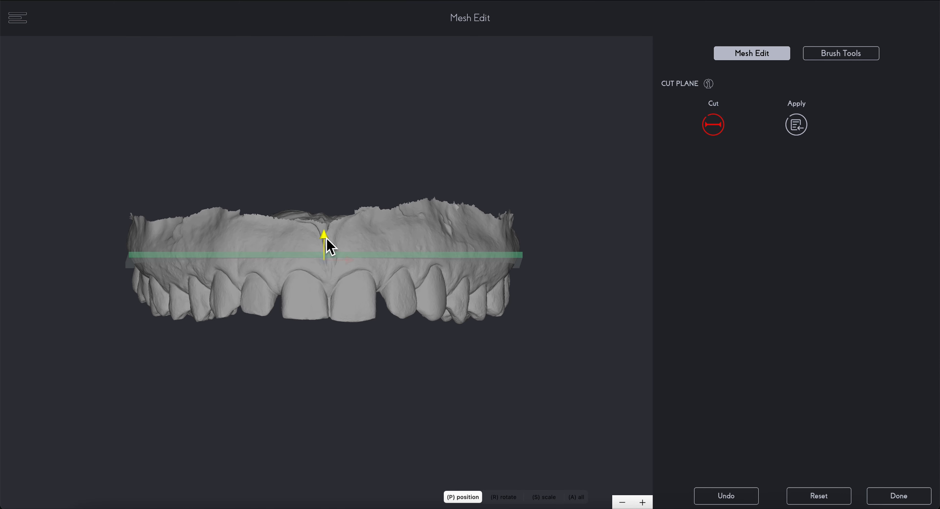
{"action": "left_click_drag", "start_coordinate": [329, 242], "coordinate": [352, 218]}
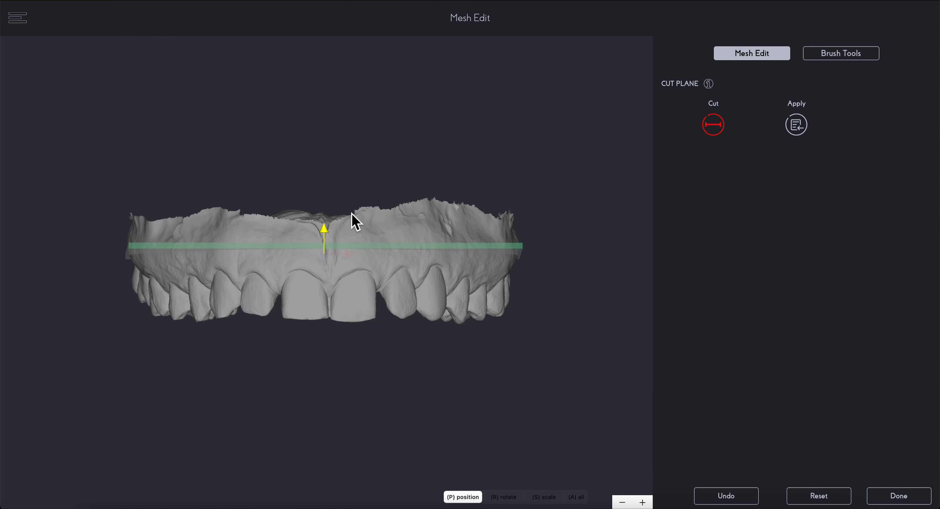
Step: Rotate the cut plane slightly from front to back and apply the cut to trim the upper scan's gum border
{"action": "left_click", "coordinate": [510, 500]}
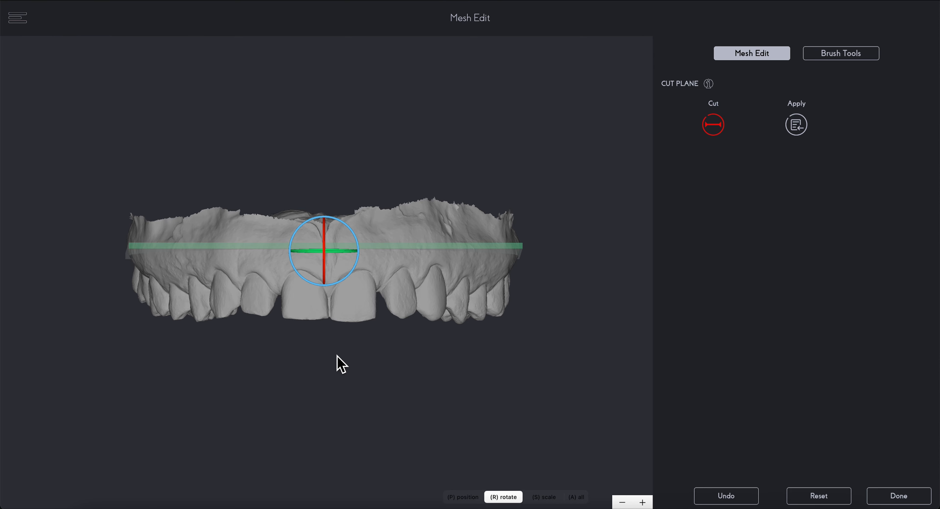
{"action": "mouse_move", "coordinate": [328, 277]}
{"action": "left_mouse_down"}
{"action": "mouse_move", "coordinate": [335, 226]}
{"action": "mouse_move", "coordinate": [335, 289]}
{"action": "mouse_move", "coordinate": [341, 272]}
{"action": "left_mouse_up"}
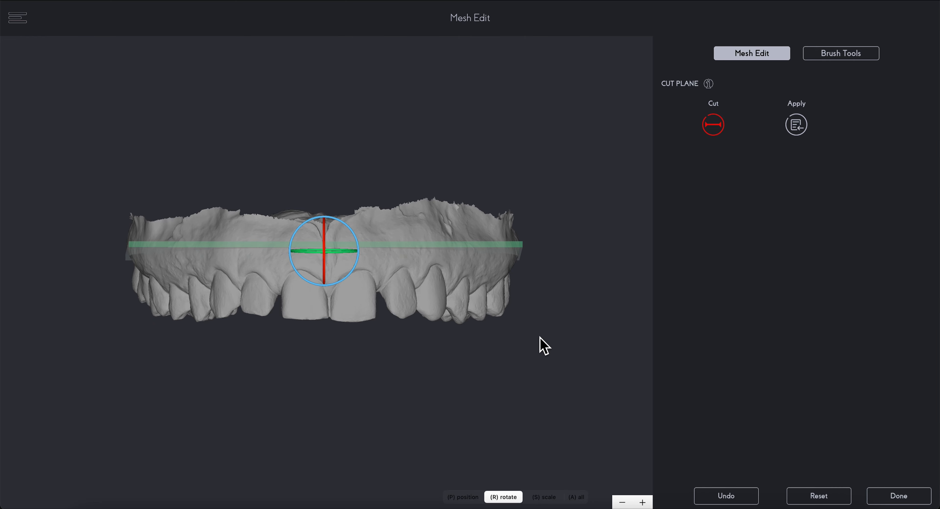
{"action": "left_click", "coordinate": [577, 339]}
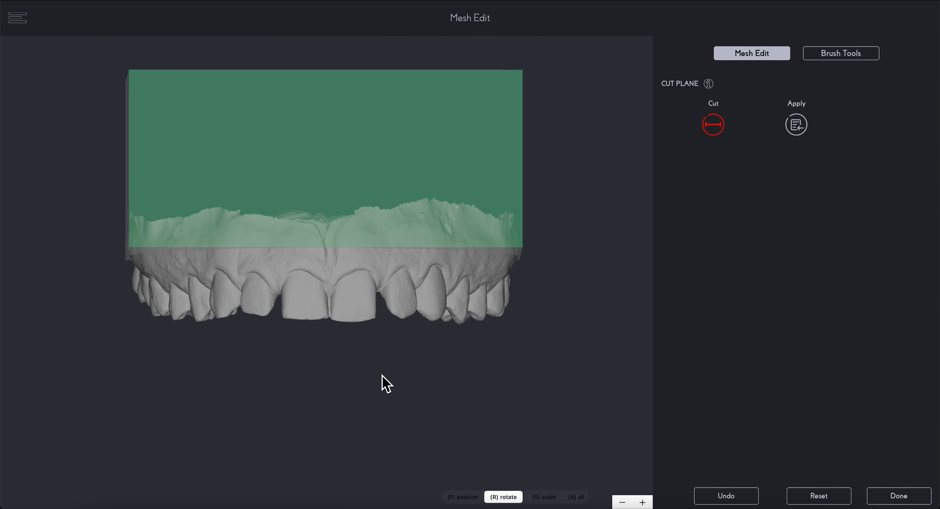
{"action": "mouse_move", "coordinate": [384, 384]}
{"action": "left_mouse_down"}
{"action": "mouse_move", "coordinate": [549, 377]}
{"action": "mouse_move", "coordinate": [373, 386]}
{"action": "left_mouse_up"}
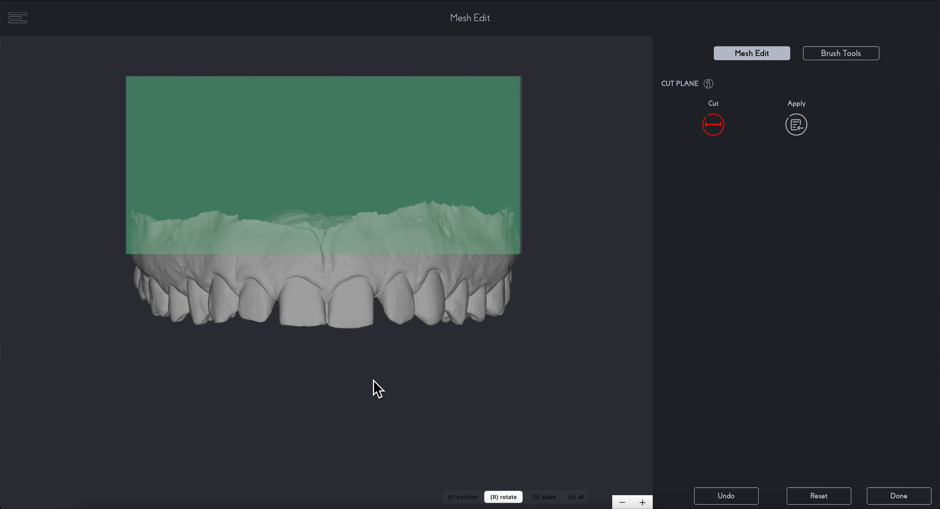
{"action": "left_click", "coordinate": [795, 126]}
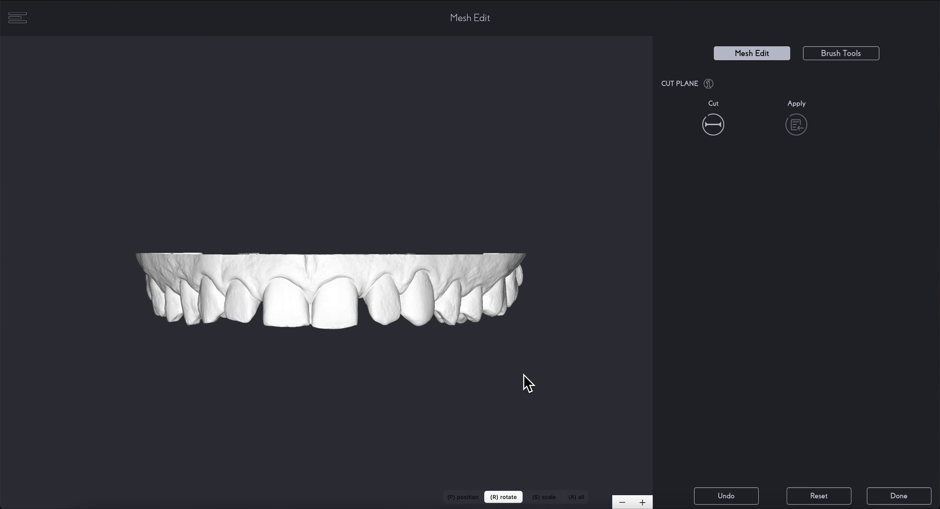
Step: Switch to the brush tools and examine the trimmed upper scan's palatal and posterior edges for jagged areas
{"action": "left_click_drag", "start_coordinate": [523, 375], "coordinate": [397, 331]}
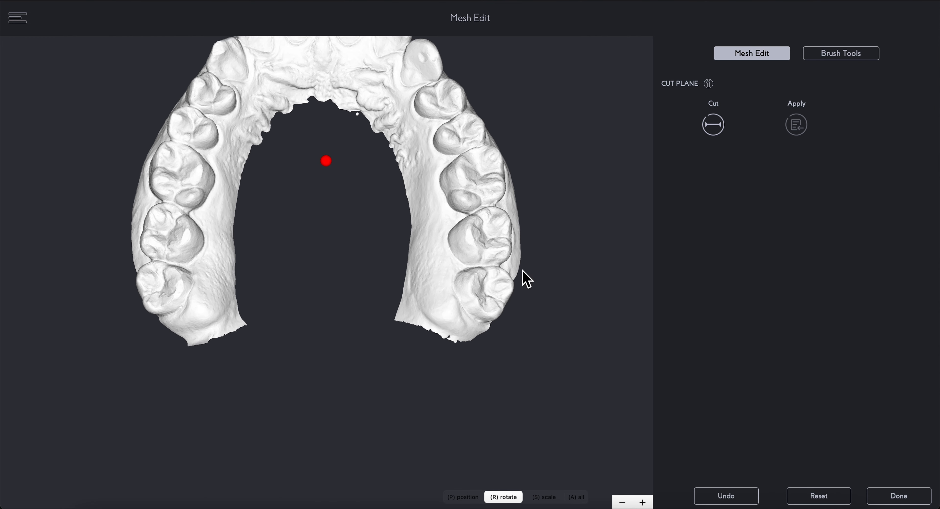
{"action": "left_click", "coordinate": [827, 56]}
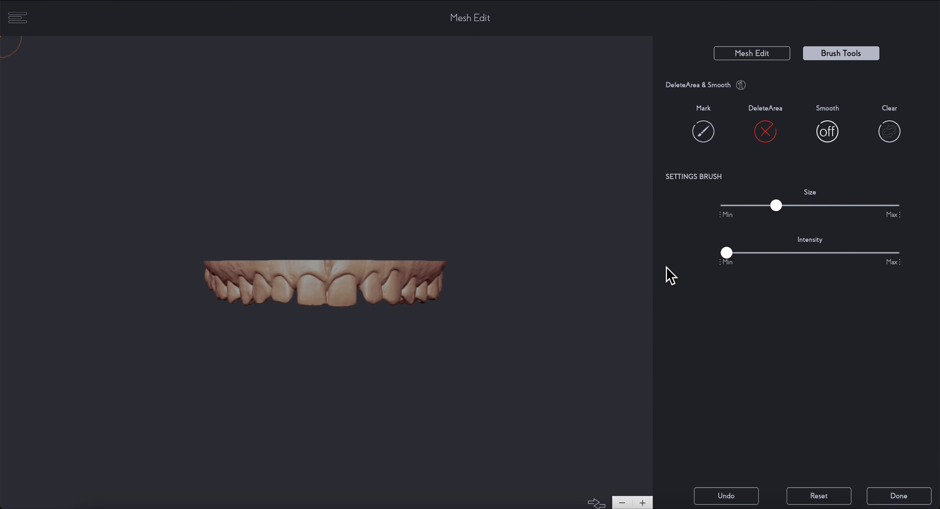
{"action": "mouse_move", "coordinate": [551, 370]}
{"action": "left_mouse_down"}
{"action": "mouse_move", "coordinate": [525, 207]}
{"action": "mouse_move", "coordinate": [434, 165]}
{"action": "mouse_move", "coordinate": [426, 174]}
{"action": "left_mouse_up"}
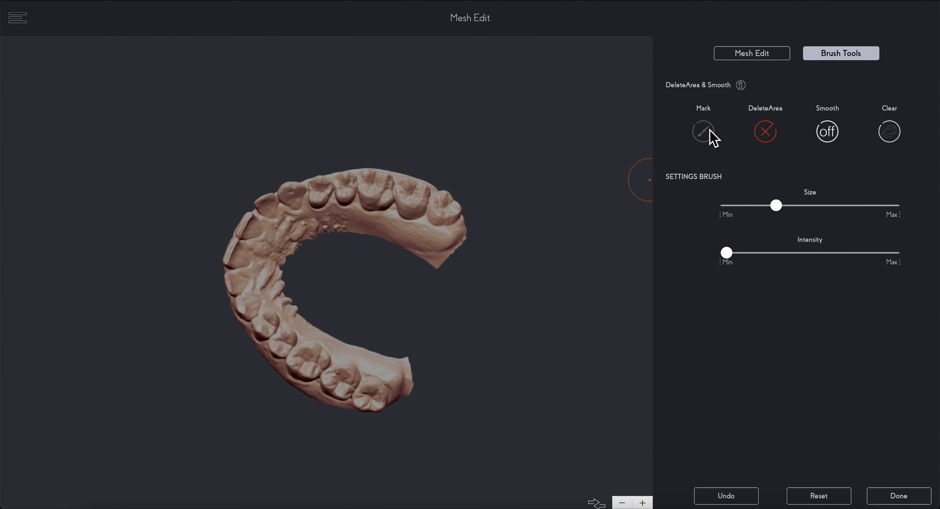
{"action": "scroll", "coordinate": [420, 338], "scroll_direction": "up", "scroll_amount": 5}
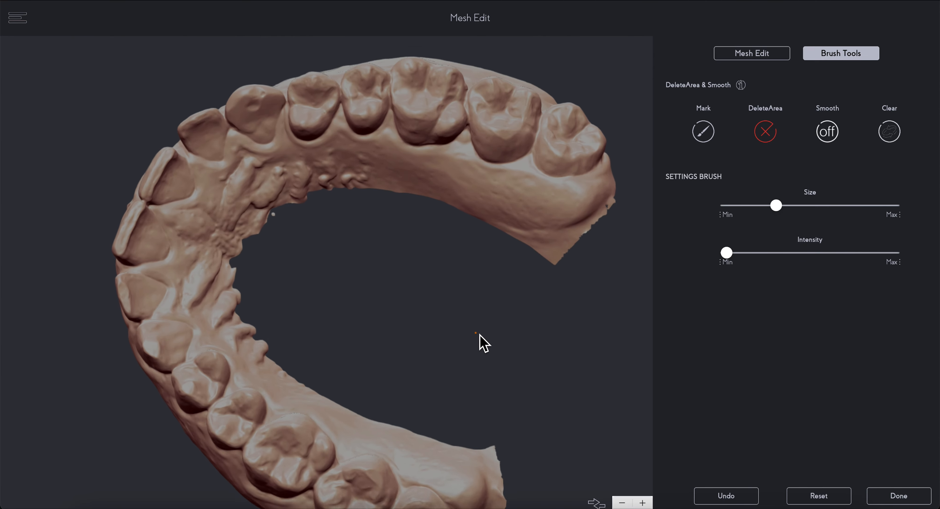
{"action": "scroll", "coordinate": [523, 332], "scroll_direction": "up", "scroll_amount": 5}
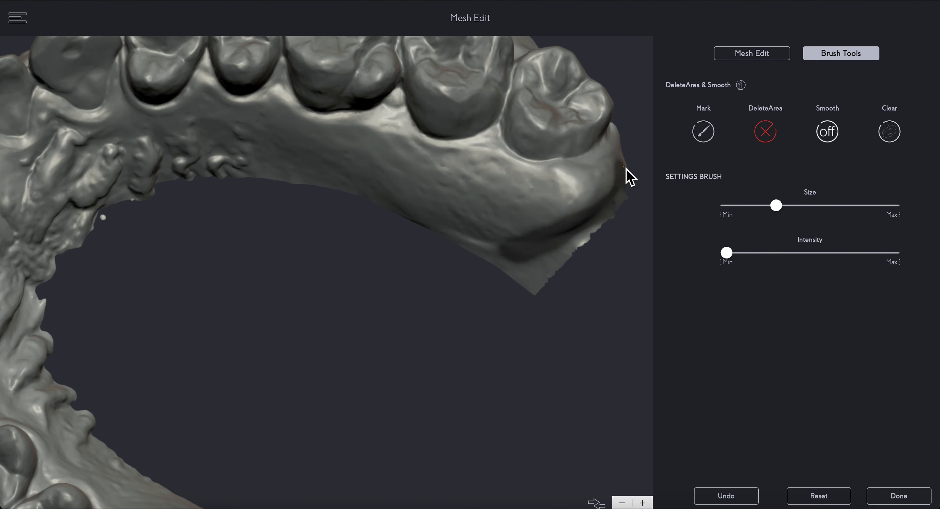
{"action": "mouse_move", "coordinate": [621, 197]}
{"action": "left_mouse_down"}
{"action": "mouse_move", "coordinate": [539, 266]}
{"action": "mouse_move", "coordinate": [457, 246]}
{"action": "mouse_move", "coordinate": [466, 244]}
{"action": "left_mouse_up"}
{"action": "right_click_drag", "start_coordinate": [493, 382], "coordinate": [476, 188]}
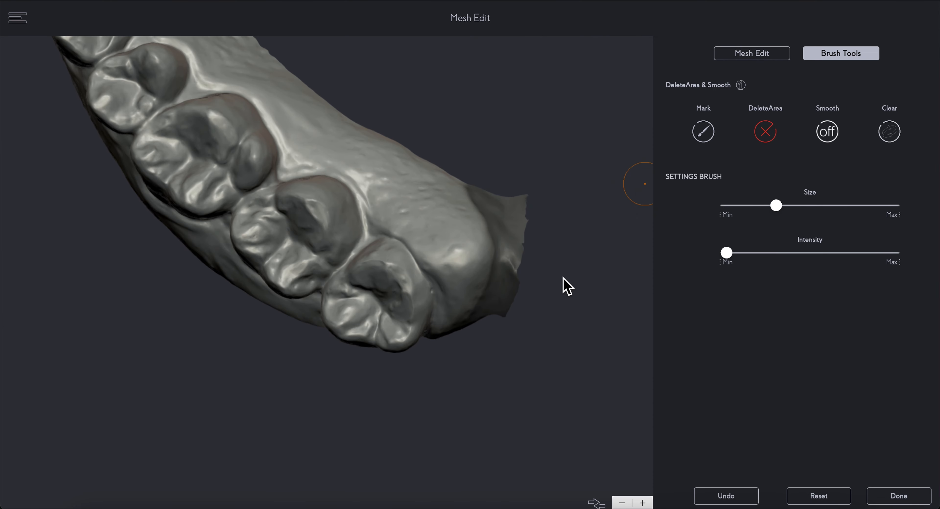
{"action": "mouse_move", "coordinate": [581, 287]}
{"action": "right_mouse_down"}
{"action": "mouse_move", "coordinate": [499, 224]}
{"action": "mouse_move", "coordinate": [420, 234]}
{"action": "right_mouse_up"}
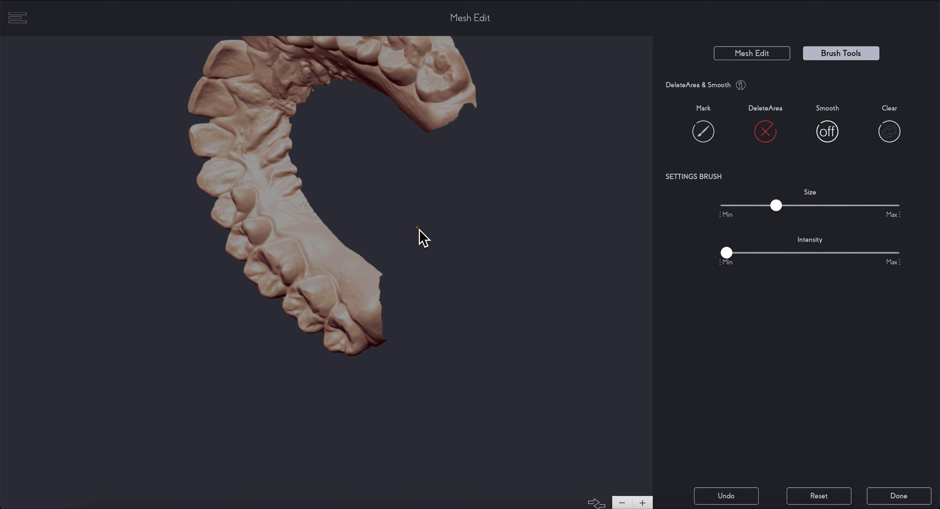
{"action": "scroll", "coordinate": [519, 106], "scroll_direction": "up", "scroll_amount": 3}
{"action": "middle_click_drag", "start_coordinate": [518, 106], "coordinate": [509, 151]}
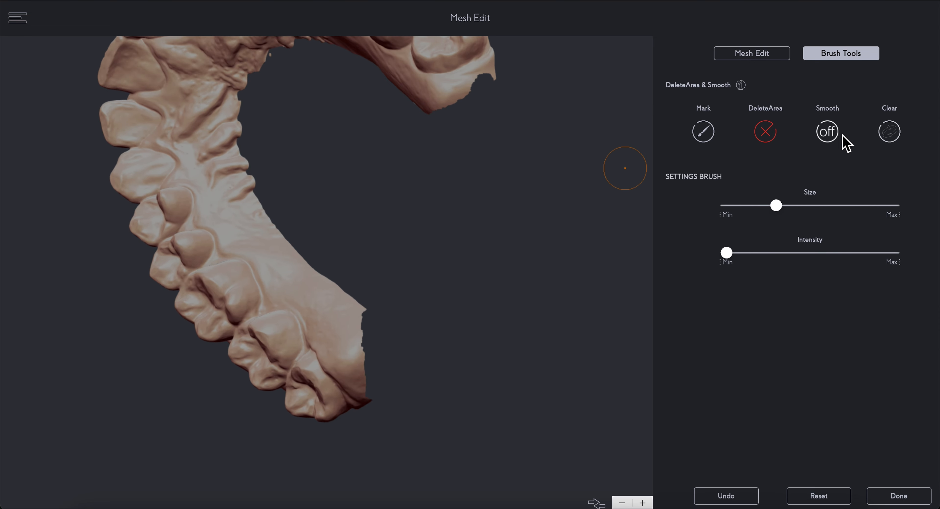
Step: Turn on the Smooth brush with a small size and near-maximum intensity
{"action": "left_click", "coordinate": [828, 134]}
{"action": "left_click_drag", "start_coordinate": [776, 206], "coordinate": [741, 207]}
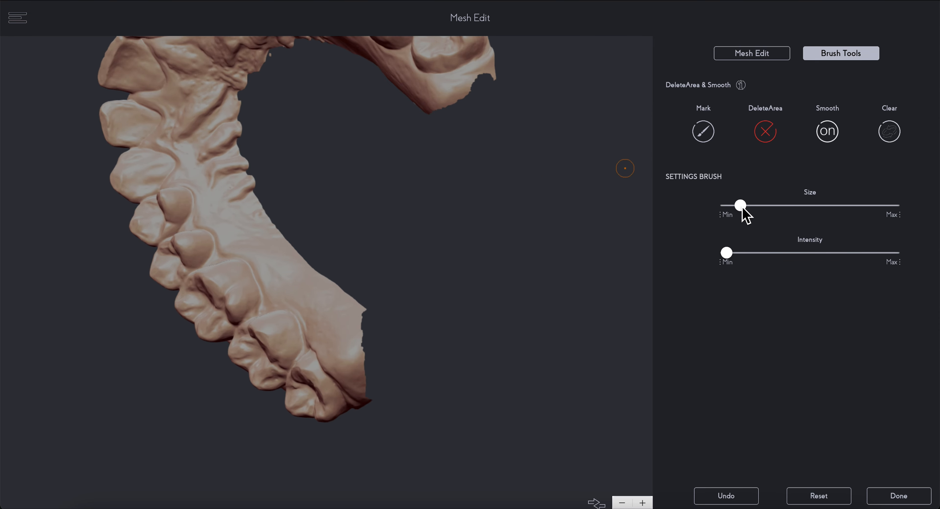
{"action": "left_click_drag", "start_coordinate": [731, 252], "coordinate": [886, 267]}
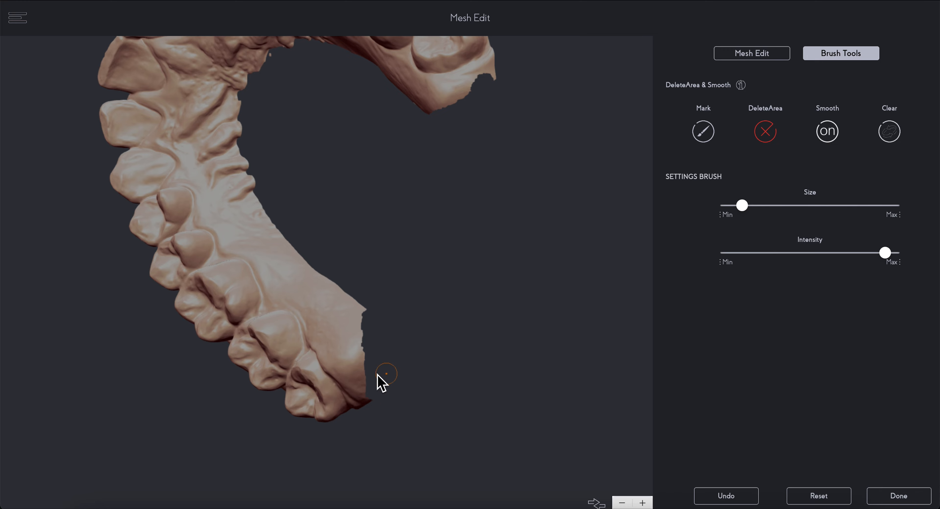
Step: Smooth the jagged edge behind the last molar on the upper scan and finish editing its mesh
{"action": "scroll", "coordinate": [377, 374], "scroll_direction": "up", "scroll_amount": 2}
{"action": "left_click_drag", "start_coordinate": [357, 307], "coordinate": [362, 345]}
{"action": "right_click_drag", "start_coordinate": [362, 346], "coordinate": [359, 251]}
{"action": "left_click_drag", "start_coordinate": [364, 349], "coordinate": [369, 410]}
{"action": "mouse_move", "coordinate": [369, 410]}
{"action": "right_mouse_down"}
{"action": "mouse_move", "coordinate": [414, 173]}
{"action": "mouse_move", "coordinate": [382, 237]}
{"action": "right_mouse_up"}
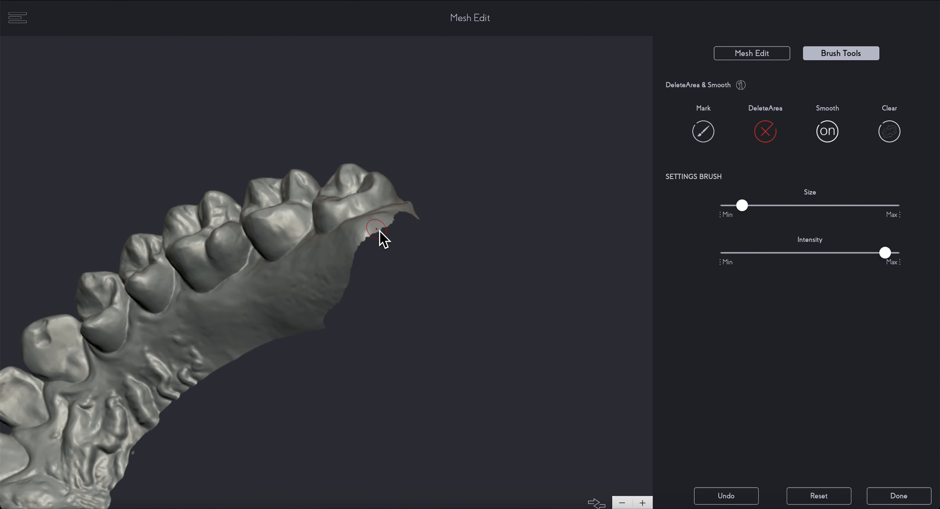
{"action": "right_click_drag", "start_coordinate": [359, 292], "coordinate": [403, 241]}
{"action": "mouse_move", "coordinate": [451, 172]}
{"action": "left_mouse_down"}
{"action": "mouse_move", "coordinate": [437, 181]}
{"action": "mouse_move", "coordinate": [463, 165]}
{"action": "left_mouse_up"}
{"action": "right_click_drag", "start_coordinate": [461, 179], "coordinate": [385, 333]}
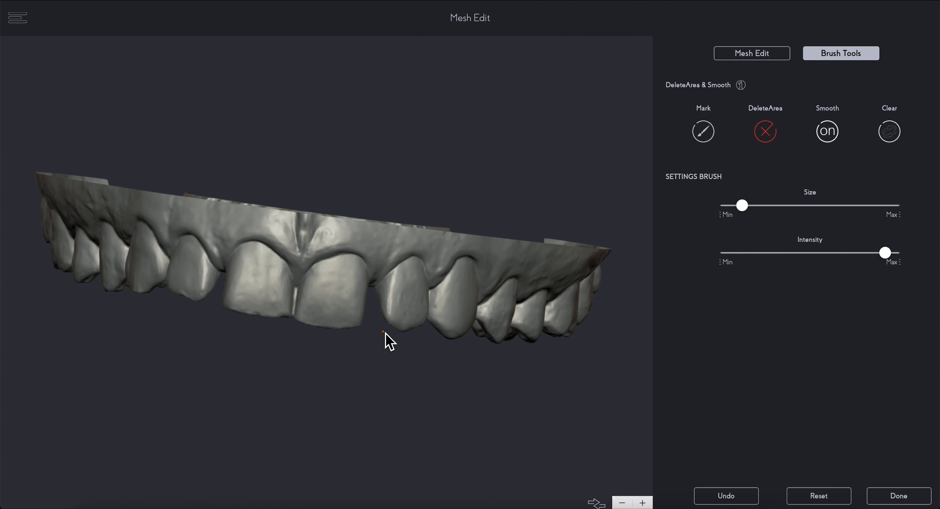
{"action": "left_click", "coordinate": [886, 498]}
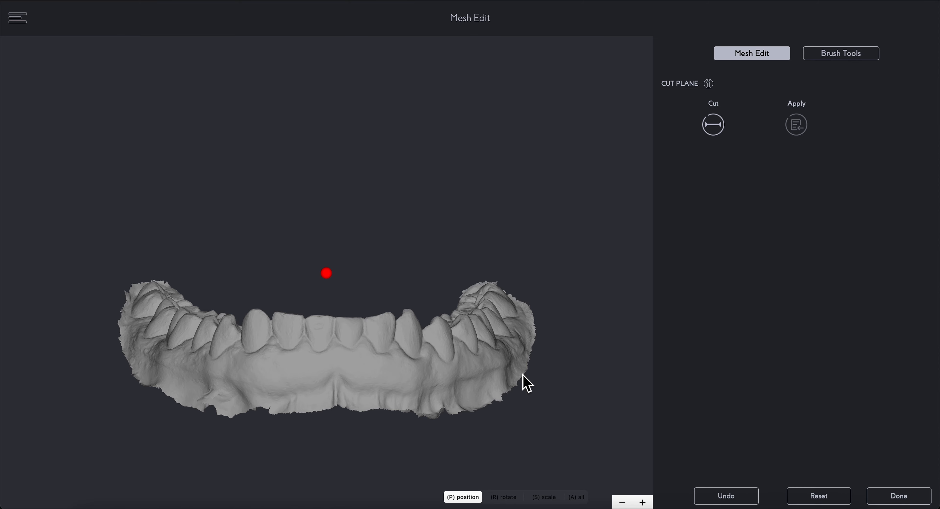
Step: Add a cut plane to the lower scan, tilt it slightly from front to back, and apply the cut to trim the gum border
{"action": "left_click_drag", "start_coordinate": [558, 405], "coordinate": [558, 323]}
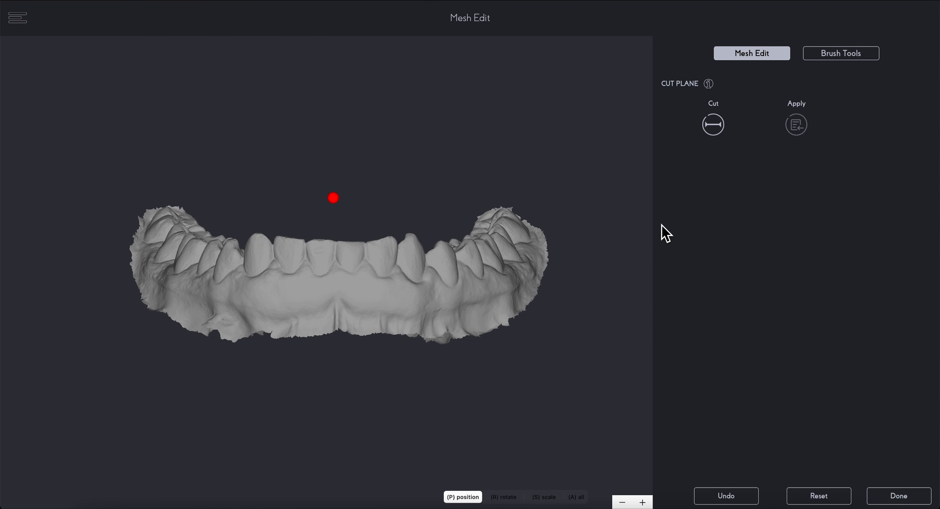
{"action": "left_click", "coordinate": [718, 129]}
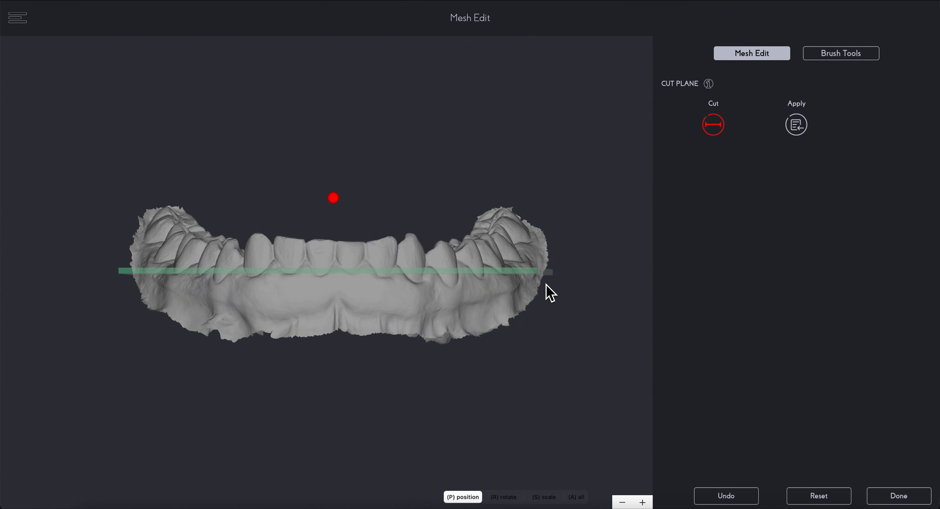
{"action": "left_click_drag", "start_coordinate": [522, 283], "coordinate": [388, 195]}
{"action": "key", "text": "r"}
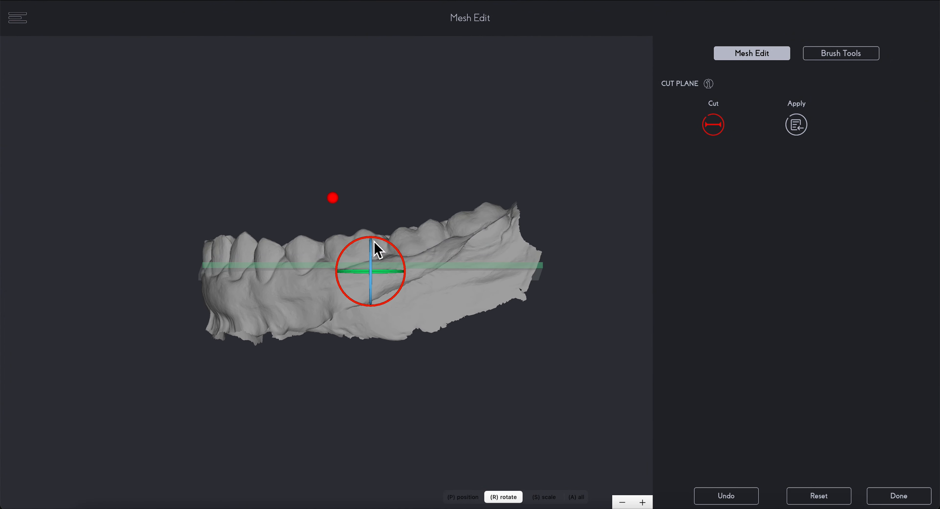
{"action": "left_click_drag", "start_coordinate": [391, 247], "coordinate": [235, 461]}
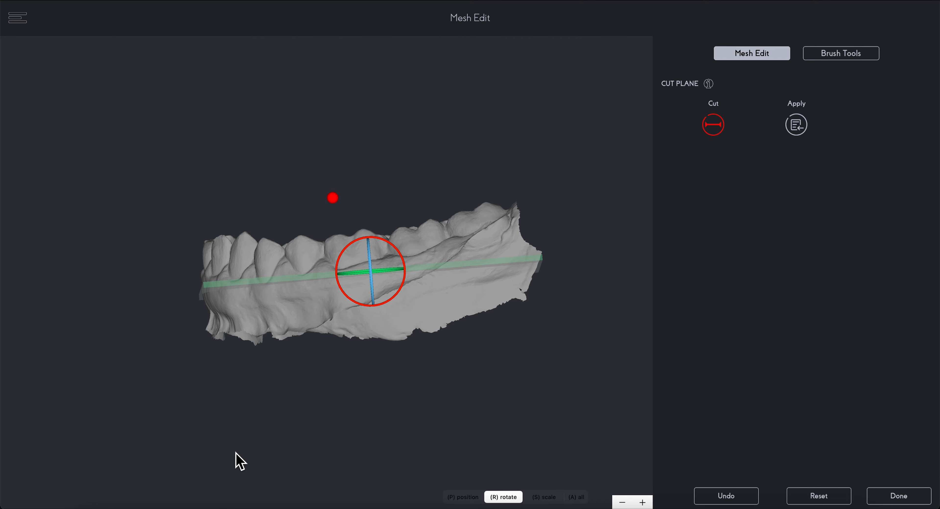
{"action": "left_click_drag", "start_coordinate": [375, 299], "coordinate": [383, 323]}
{"action": "left_click_drag", "start_coordinate": [128, 405], "coordinate": [292, 392]}
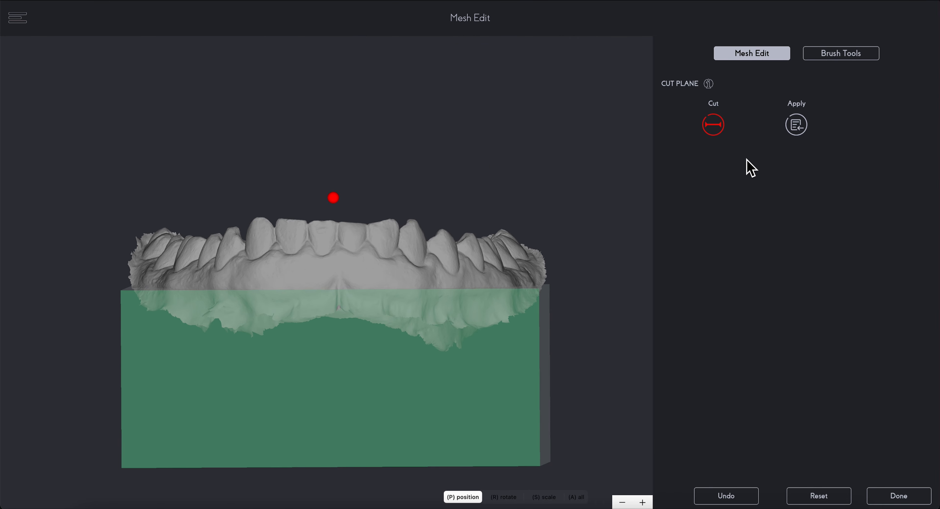
{"action": "left_click", "coordinate": [798, 127]}
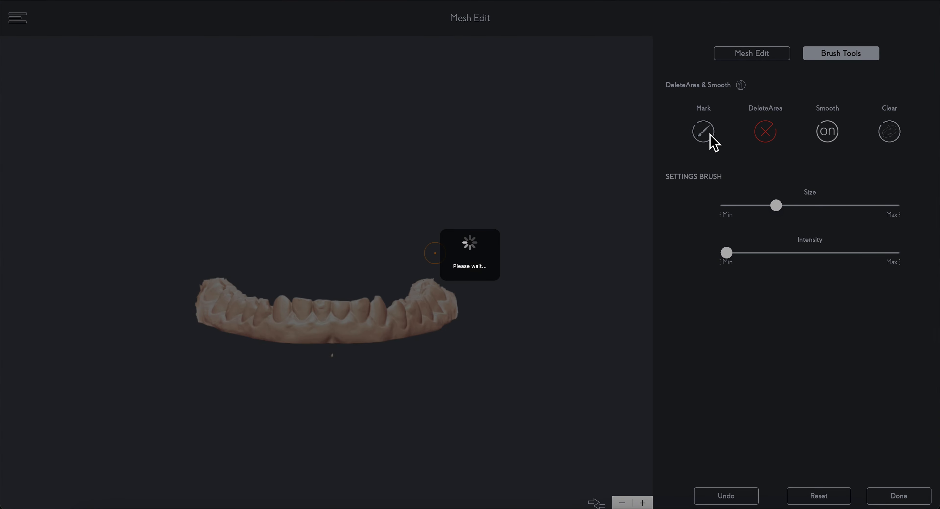
Step: Switch to the brush tools and turn on the Smooth brush with a small size and near-maximum intensity
{"action": "left_click_drag", "start_coordinate": [369, 252], "coordinate": [365, 338]}
{"action": "scroll", "coordinate": [369, 292], "scroll_direction": "up", "scroll_amount": 10}
{"action": "right_click_drag", "start_coordinate": [540, 190], "coordinate": [427, 216]}
{"action": "left_click", "coordinate": [827, 132]}
{"action": "left_click_drag", "start_coordinate": [726, 253], "coordinate": [883, 253]}
{"action": "left_click_drag", "start_coordinate": [777, 205], "coordinate": [749, 219]}
Step: Smooth the jagged gum border around the last molar on one side of the lower scan
{"action": "right_click_drag", "start_coordinate": [475, 219], "coordinate": [448, 233]}
{"action": "left_click_drag", "start_coordinate": [448, 353], "coordinate": [423, 219]}
{"action": "right_click_drag", "start_coordinate": [462, 189], "coordinate": [426, 191]}
{"action": "mouse_move", "coordinate": [391, 190]}
{"action": "left_mouse_down"}
{"action": "mouse_move", "coordinate": [404, 194]}
{"action": "mouse_move", "coordinate": [430, 256]}
{"action": "left_mouse_up"}
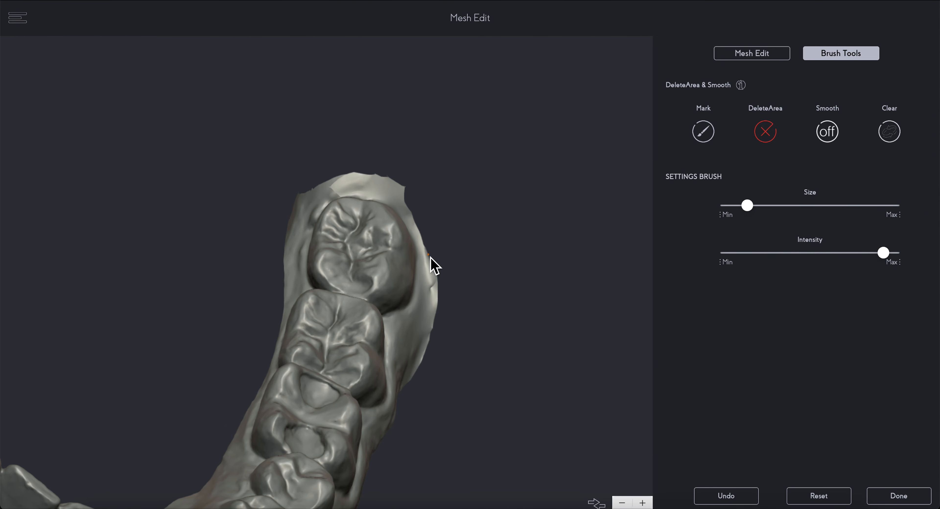
{"action": "right_click_drag", "start_coordinate": [430, 256], "coordinate": [277, 206]}
{"action": "left_click_drag", "start_coordinate": [277, 205], "coordinate": [267, 245]}
{"action": "mouse_move", "coordinate": [266, 245]}
{"action": "right_mouse_down"}
{"action": "mouse_move", "coordinate": [273, 142]}
{"action": "mouse_move", "coordinate": [299, 181]}
{"action": "right_mouse_up"}
Step: Enlarge the Smooth brush slightly and smooth the ragged border behind the last molar on the opposite side of the lower scan
{"action": "scroll", "coordinate": [299, 181], "scroll_direction": "down", "scroll_amount": 4}
{"action": "left_click_drag", "start_coordinate": [749, 210], "coordinate": [744, 211]}
{"action": "scroll", "coordinate": [300, 181], "scroll_direction": "up", "scroll_amount": 6}
{"action": "mouse_move", "coordinate": [336, 135]}
{"action": "left_mouse_down"}
{"action": "mouse_move", "coordinate": [227, 379]}
{"action": "mouse_move", "coordinate": [280, 229]}
{"action": "mouse_move", "coordinate": [349, 109]}
{"action": "mouse_move", "coordinate": [499, 130]}
{"action": "left_mouse_up"}
{"action": "right_click_drag", "start_coordinate": [500, 130], "coordinate": [529, 175]}
{"action": "mouse_move", "coordinate": [529, 175]}
{"action": "left_mouse_down"}
{"action": "mouse_move", "coordinate": [570, 275]}
{"action": "mouse_move", "coordinate": [558, 204]}
{"action": "left_mouse_up"}
{"action": "left_click_drag", "start_coordinate": [746, 207], "coordinate": [765, 206]}
{"action": "mouse_move", "coordinate": [571, 204]}
{"action": "left_mouse_down"}
{"action": "mouse_move", "coordinate": [577, 260]}
{"action": "mouse_move", "coordinate": [579, 243]}
{"action": "left_mouse_up"}
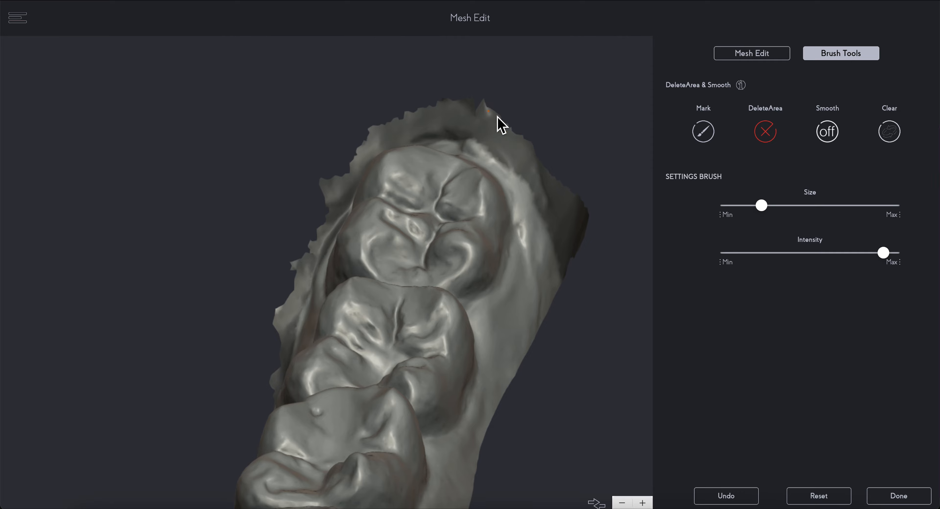
Step: Even out the remaining uneven border along the outer and inner sides of the lower scan's posterior teeth
{"action": "left_click", "coordinate": [827, 133]}
{"action": "right_click_drag", "start_coordinate": [573, 271], "coordinate": [388, 134]}
{"action": "left_click_drag", "start_coordinate": [388, 134], "coordinate": [239, 422]}
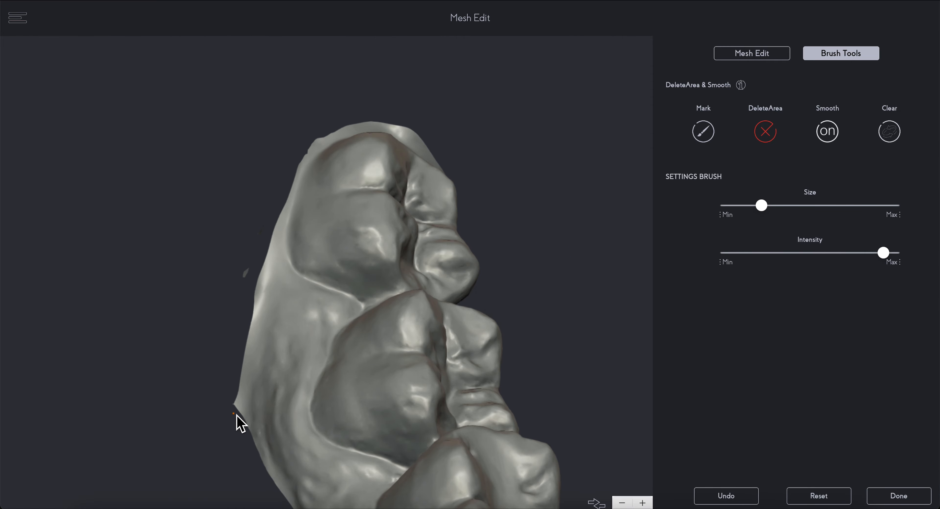
{"action": "scroll", "coordinate": [427, 256], "scroll_direction": "down", "scroll_amount": 5}
{"action": "mouse_move", "coordinate": [429, 258]}
{"action": "right_mouse_down"}
{"action": "mouse_move", "coordinate": [582, 228]}
{"action": "mouse_move", "coordinate": [522, 208]}
{"action": "right_mouse_up"}
{"action": "scroll", "coordinate": [511, 204], "scroll_direction": "up", "scroll_amount": 5}
{"action": "left_click_drag", "start_coordinate": [509, 204], "coordinate": [490, 280]}
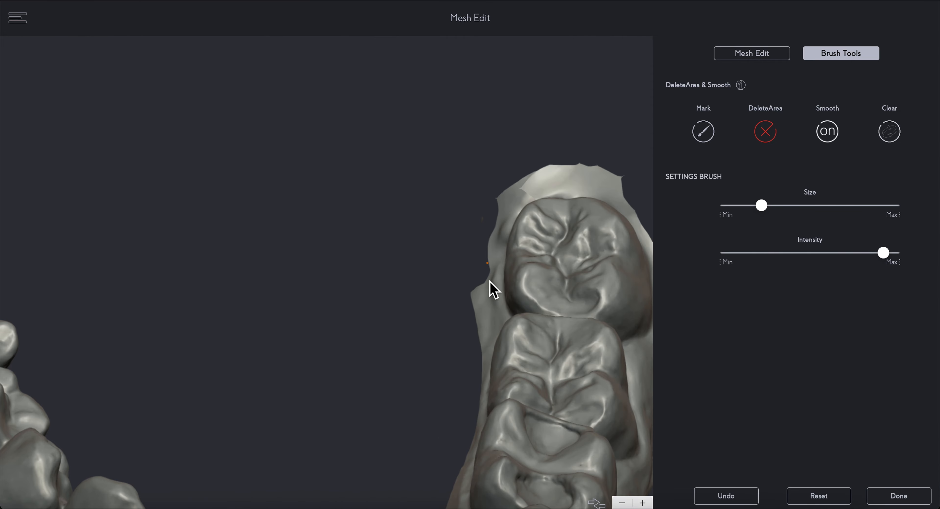
{"action": "right_click_drag", "start_coordinate": [490, 281], "coordinate": [518, 218]}
Step: Smooth the rough rear edge behind the lower scan's last molar and check the border from the front
{"action": "left_click", "coordinate": [827, 132]}
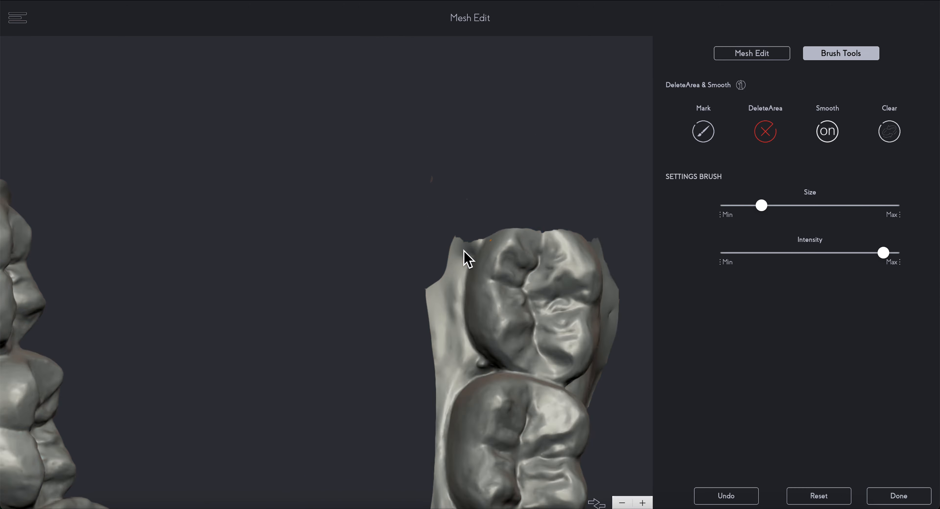
{"action": "right_click_drag", "start_coordinate": [464, 250], "coordinate": [572, 238]}
{"action": "scroll", "coordinate": [570, 250], "scroll_direction": "down", "scroll_amount": 5}
{"action": "right_click_drag", "start_coordinate": [501, 268], "coordinate": [529, 277]}
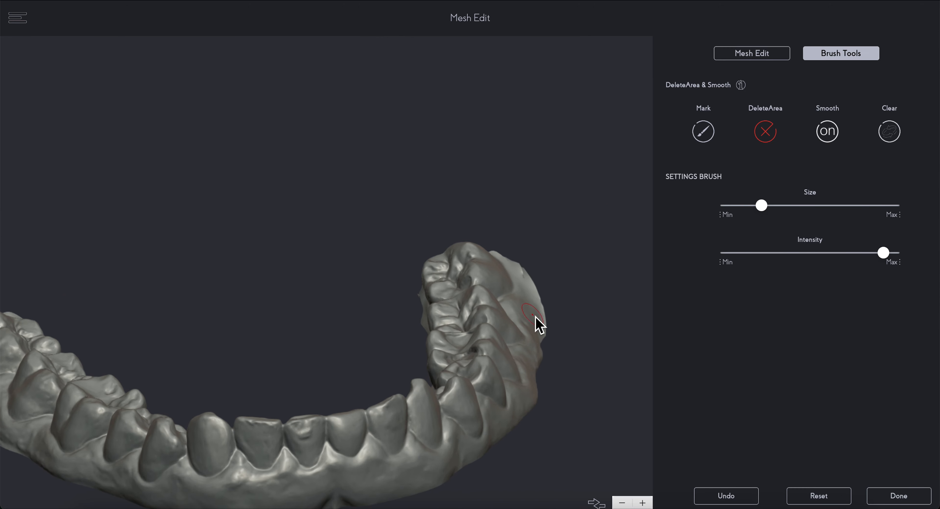
{"action": "right_click_drag", "start_coordinate": [535, 317], "coordinate": [598, 277]}
Step: Finish editing the lower scan's mesh and complete the model optimization
{"action": "left_click", "coordinate": [827, 131]}
{"action": "left_click", "coordinate": [899, 496]}
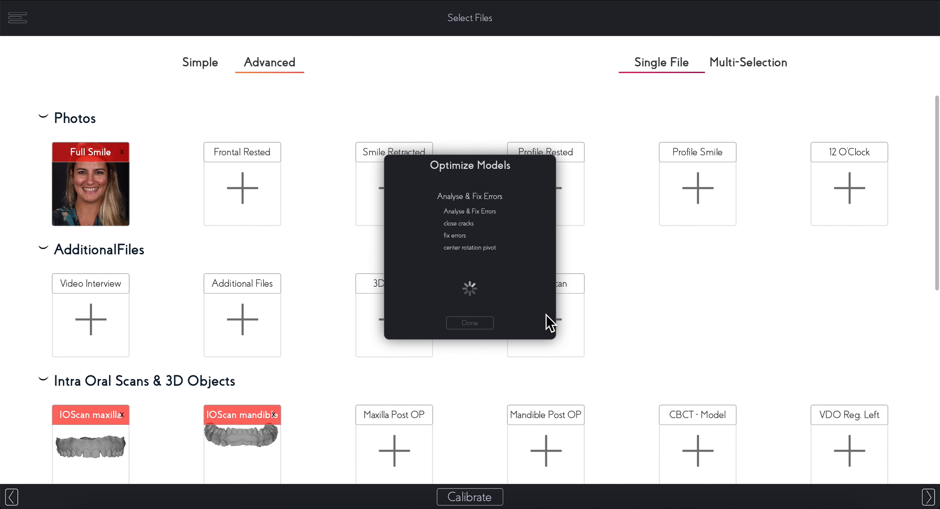
{"action": "left_click", "coordinate": [474, 323]}
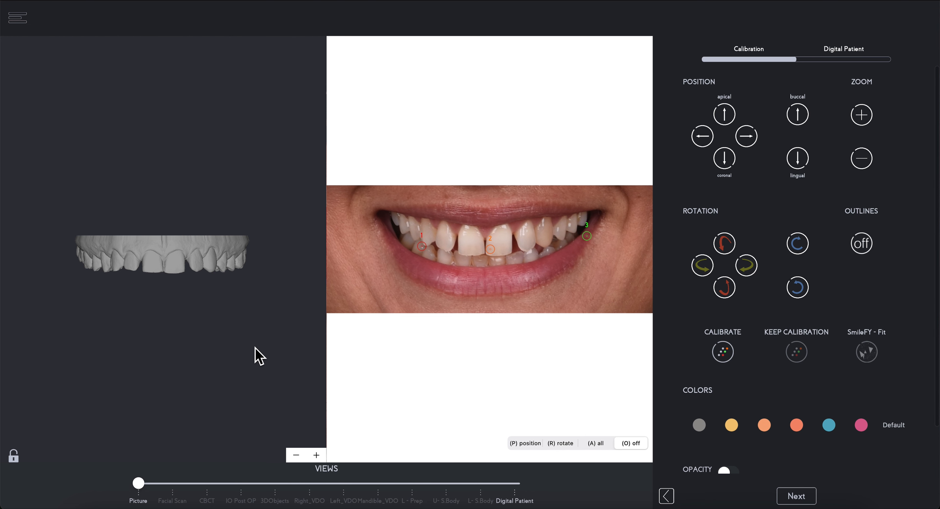
Step: Move the photo's point 3 toward the canine and mark the matching canine and midline reference points on the upper scan
{"action": "mouse_move", "coordinate": [254, 324]}
{"action": "left_mouse_down"}
{"action": "mouse_move", "coordinate": [247, 346]}
{"action": "mouse_move", "coordinate": [182, 369]}
{"action": "mouse_move", "coordinate": [283, 363]}
{"action": "mouse_move", "coordinate": [249, 330]}
{"action": "left_mouse_up"}
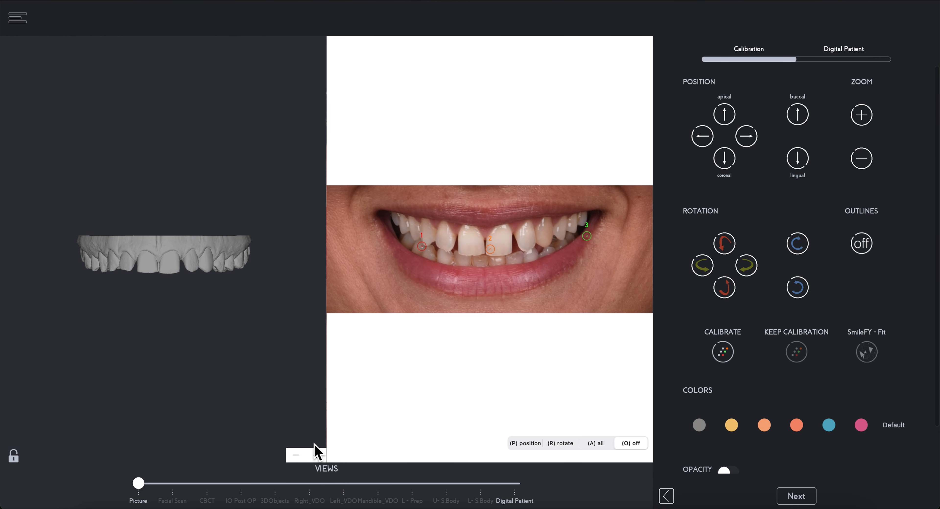
{"action": "left_click", "coordinate": [317, 458]}
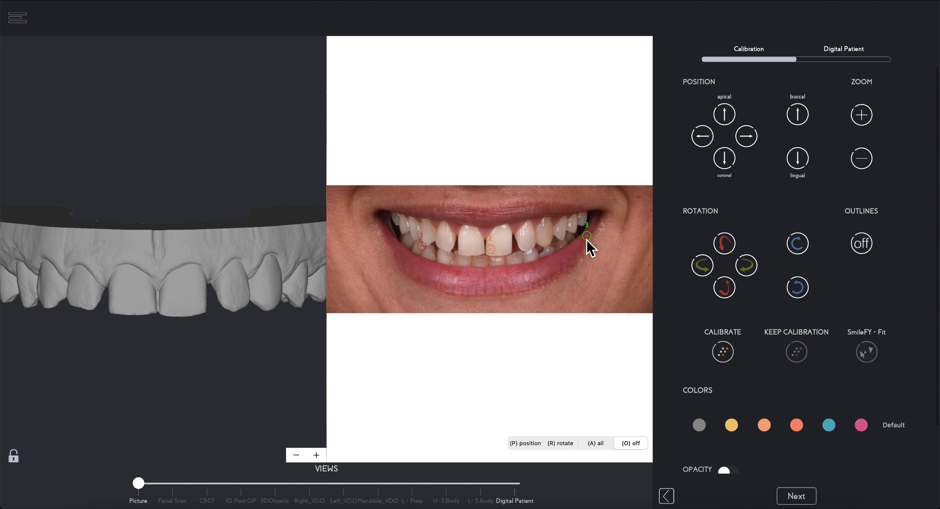
{"action": "left_click_drag", "start_coordinate": [586, 239], "coordinate": [554, 246]}
{"action": "scroll", "coordinate": [515, 312], "scroll_direction": "up", "scroll_amount": 5}
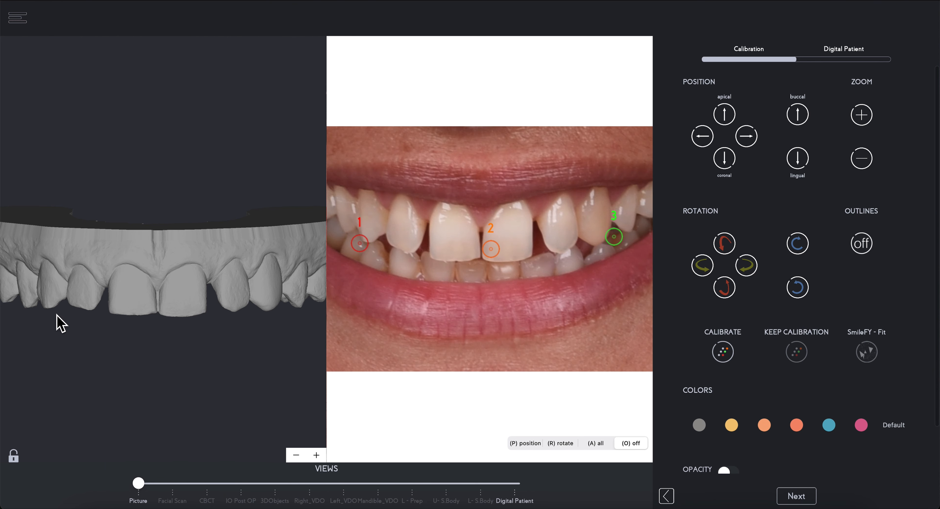
{"action": "left_click", "coordinate": [161, 314]}
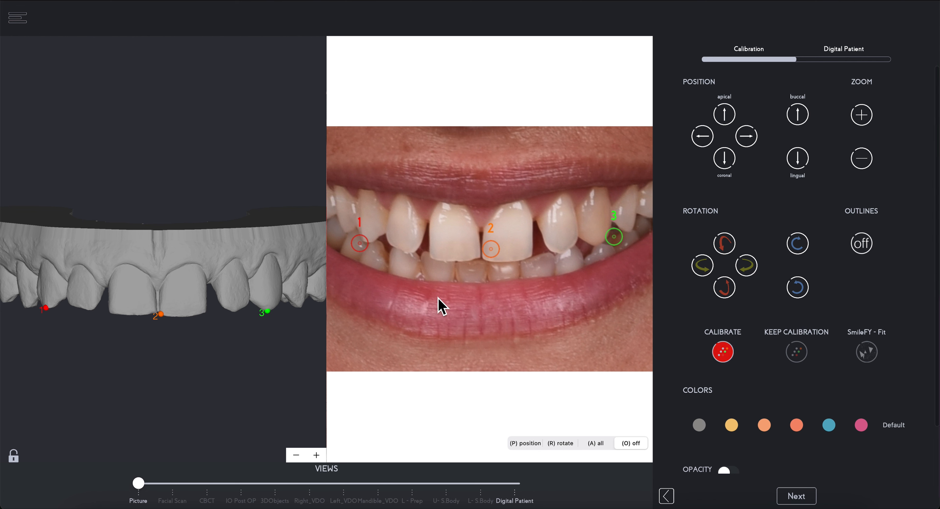
Step: Fine-tune the photo's points 1 and 3 onto the canine tips and point 2 between the central incisors' edges
{"action": "left_click_drag", "start_coordinate": [370, 254], "coordinate": [379, 247]}
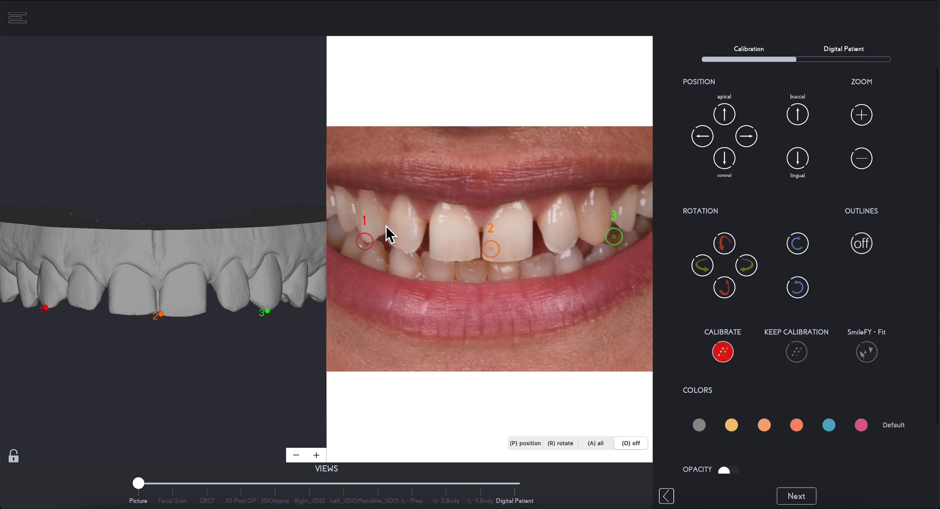
{"action": "left_click_drag", "start_coordinate": [492, 256], "coordinate": [482, 265]}
{"action": "left_click_drag", "start_coordinate": [616, 241], "coordinate": [584, 262]}
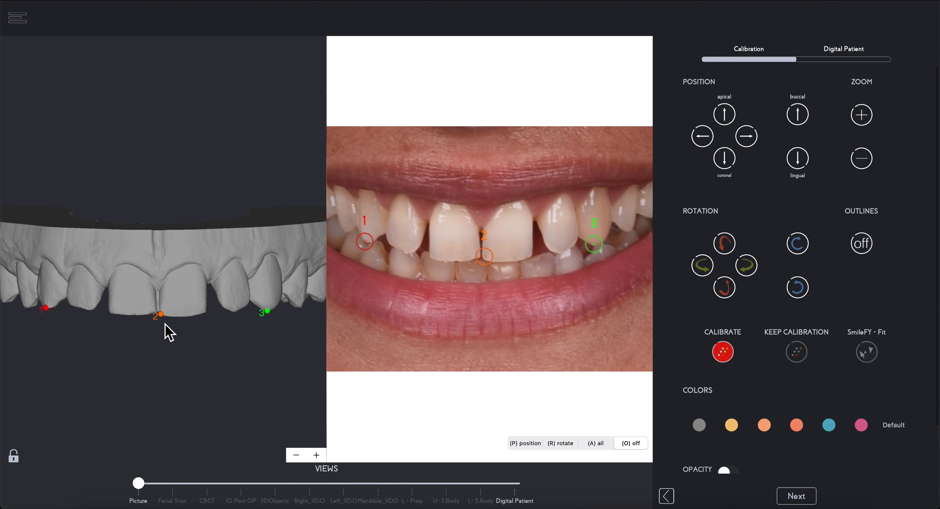
Step: Set the scan's point 2 between the incisal edges of the central incisors and calibrate the upper scan to the photo
{"action": "left_click", "coordinate": [159, 294]}
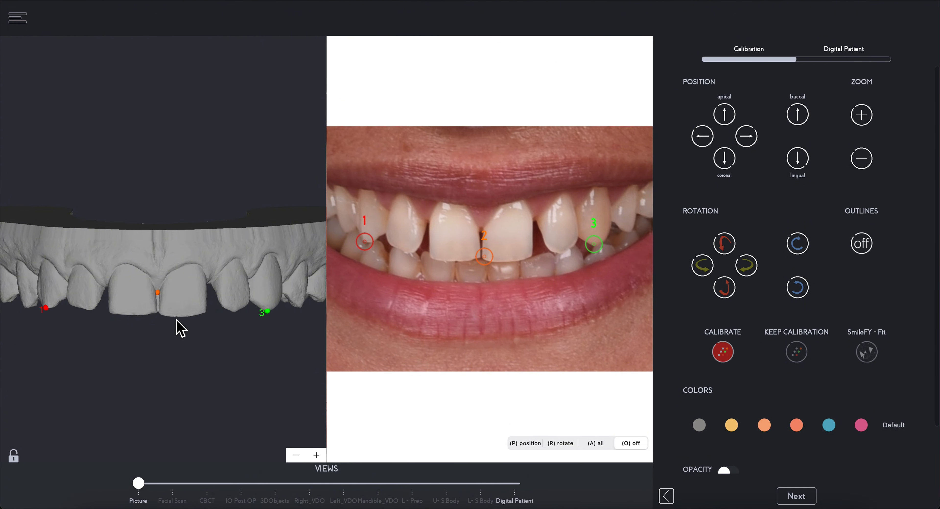
{"action": "left_click", "coordinate": [160, 314]}
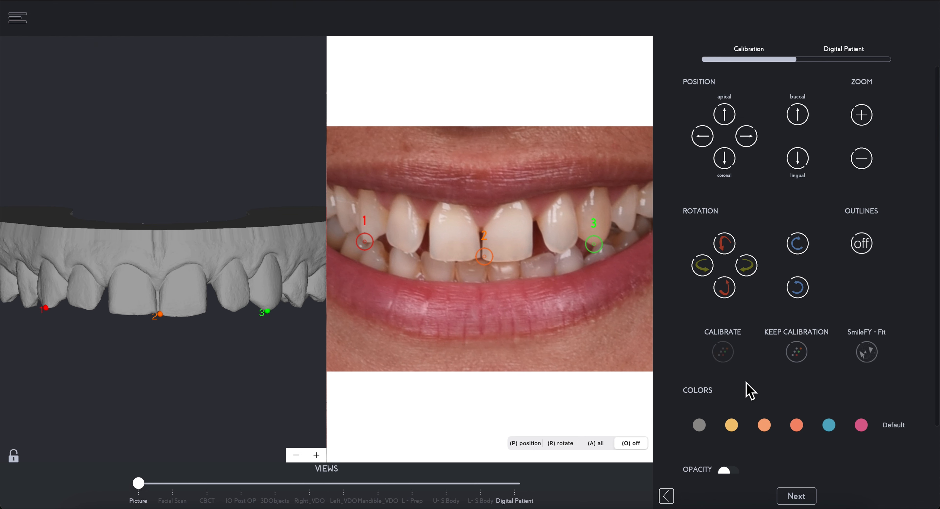
{"action": "left_click", "coordinate": [731, 355]}
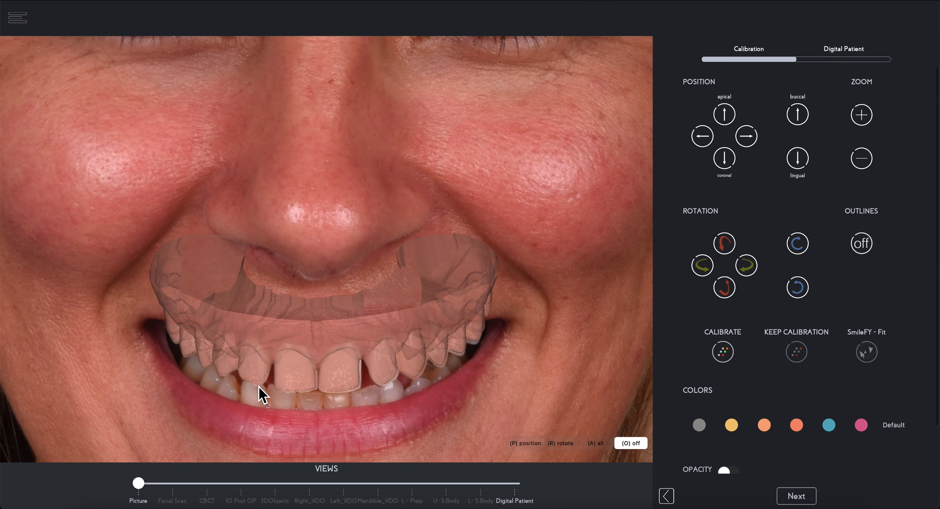
Step: Fine-tune the scan's rotation and nudge it left and coronally until its teeth match the teeth in the photo
{"action": "left_click", "coordinate": [710, 270]}
{"action": "left_click", "coordinate": [801, 252]}
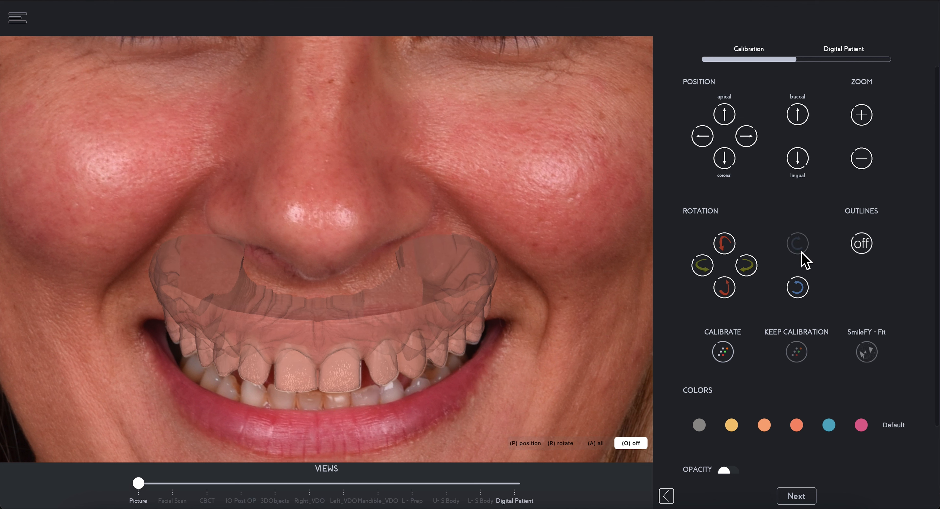
{"action": "left_click", "coordinate": [710, 270]}
{"action": "left_click", "coordinate": [704, 145]}
{"action": "left_click", "coordinate": [724, 164]}
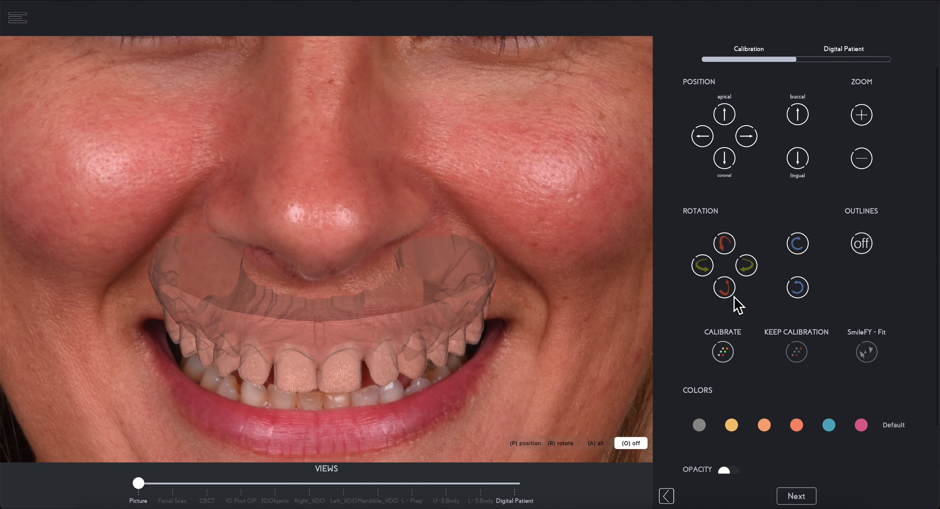
{"action": "left_click", "coordinate": [732, 296]}
{"action": "left_click", "coordinate": [725, 164]}
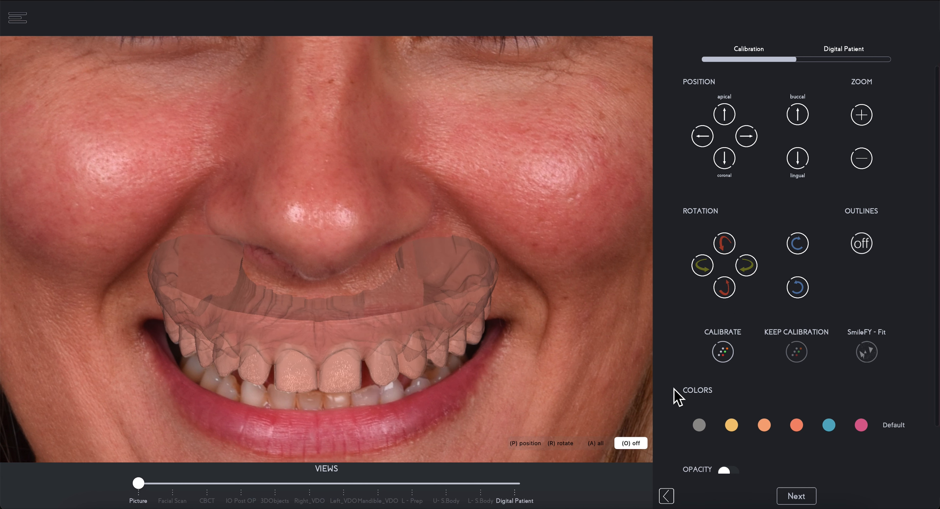
Step: Toggle the tooth outlines to check the scan's alignment and continue past the calibration
{"action": "left_click", "coordinate": [868, 244]}
{"action": "left_click", "coordinate": [870, 252]}
{"action": "left_click", "coordinate": [812, 498]}
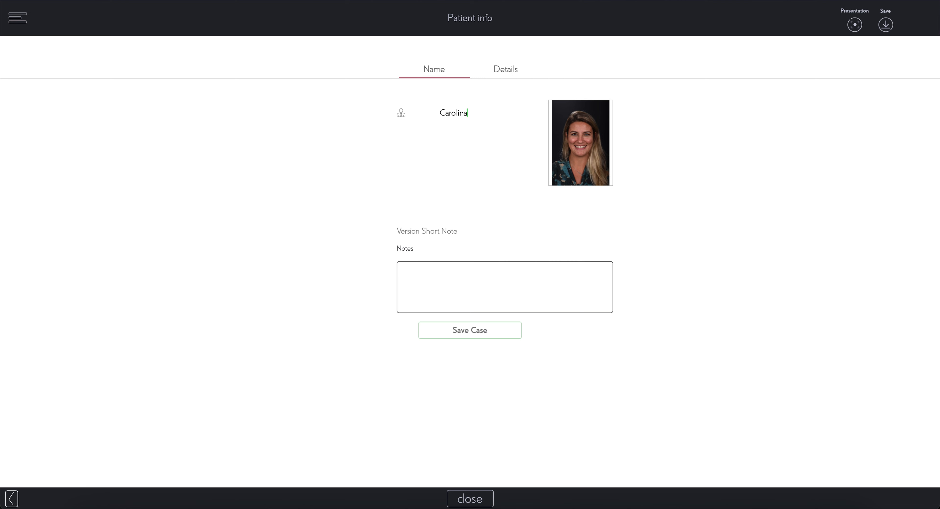
Step: Save the case, go to Case Management, and browse the available project types for the patient
{"action": "left_click", "coordinate": [480, 332]}
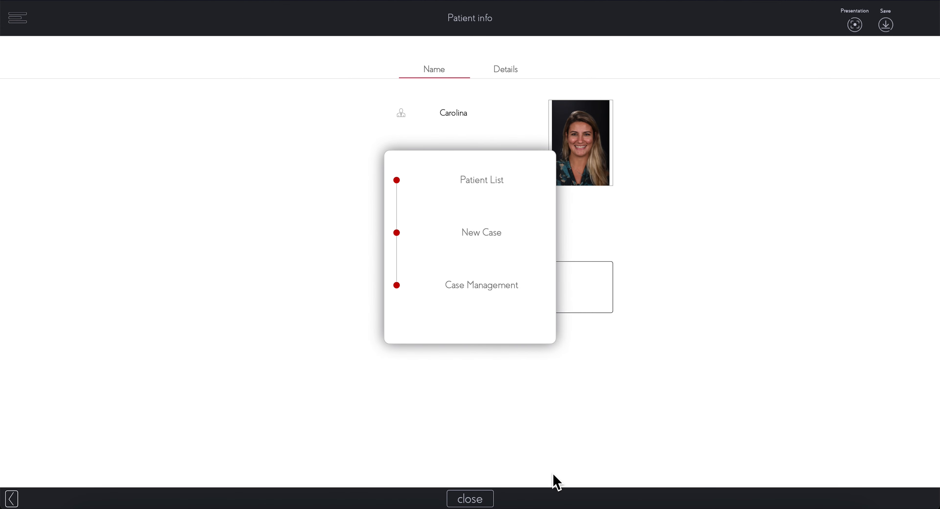
{"action": "left_click", "coordinate": [484, 293]}
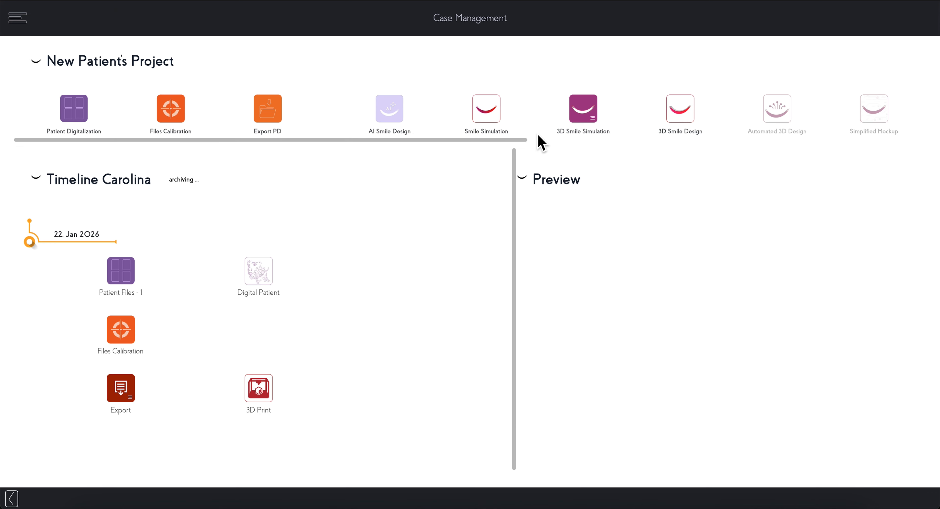
{"action": "left_click_drag", "start_coordinate": [514, 143], "coordinate": [646, 151]}
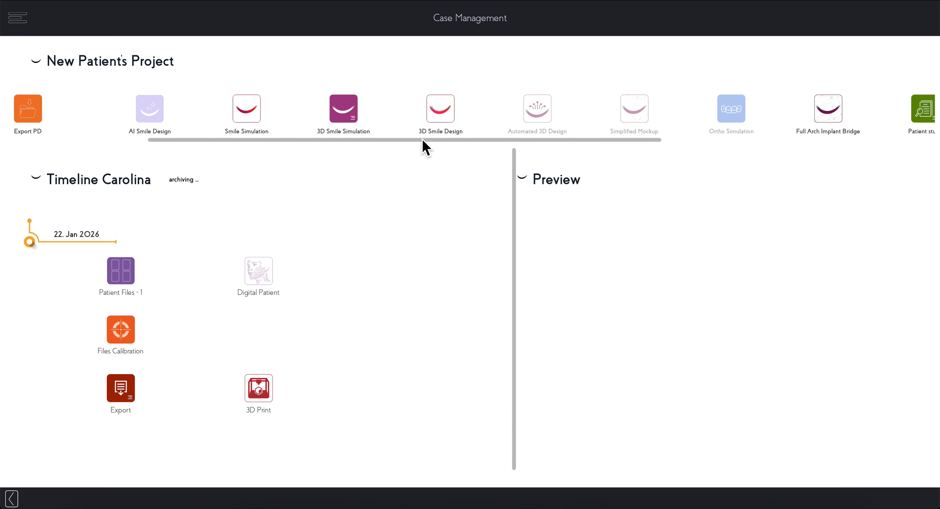